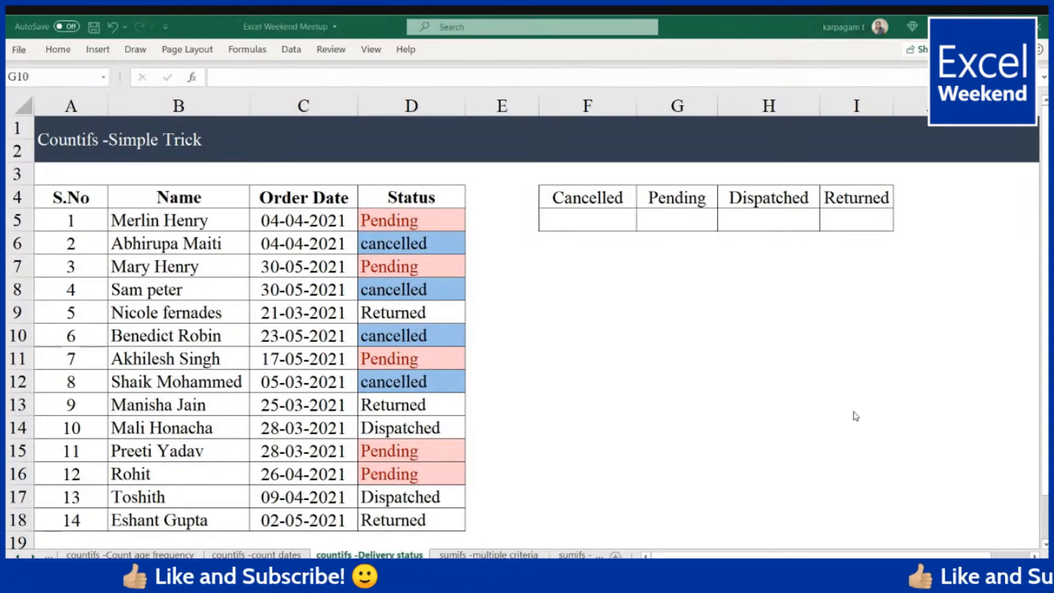
# Start a COUNTIFS formula in F5 with the Status column D5:D18 as its criteria range.
pyautogui.click(565, 220)
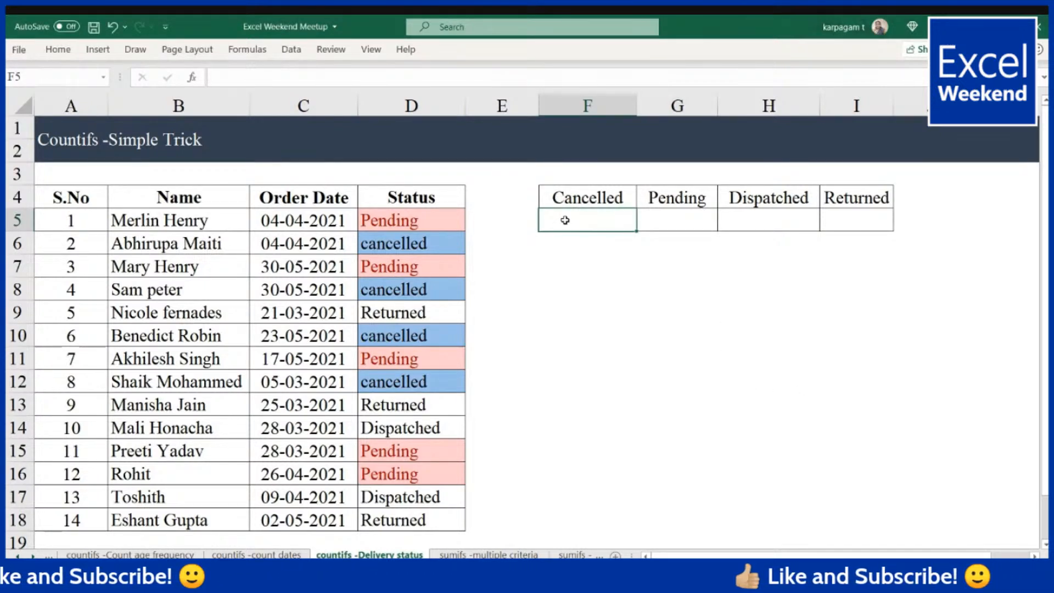
pyautogui.write('=')
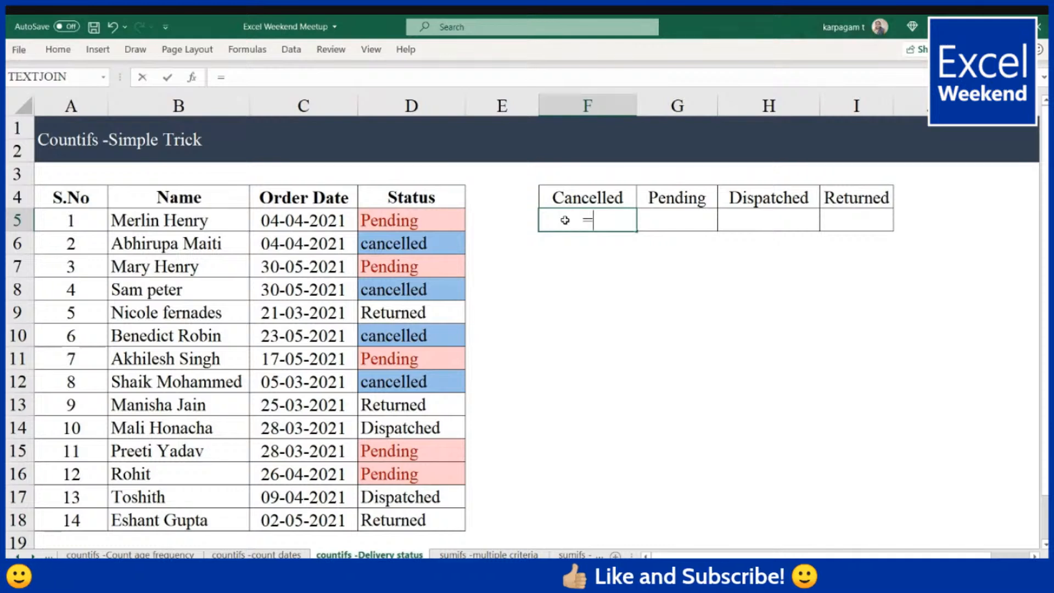
pyautogui.write('countifs')
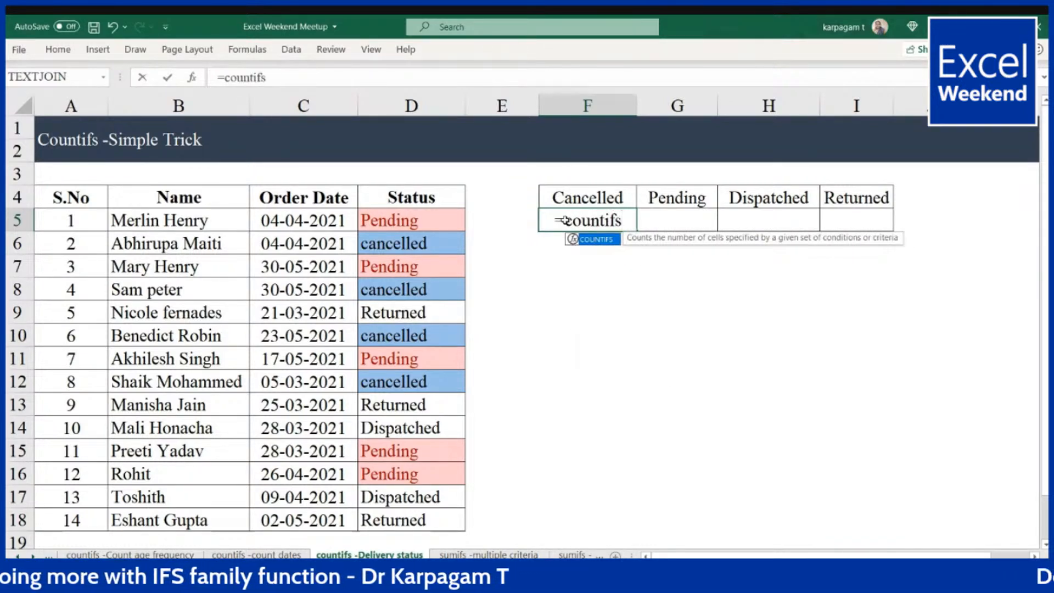
pyautogui.press('Tab')
pyautogui.moveTo(396, 220); pyautogui.dragTo(399, 522)
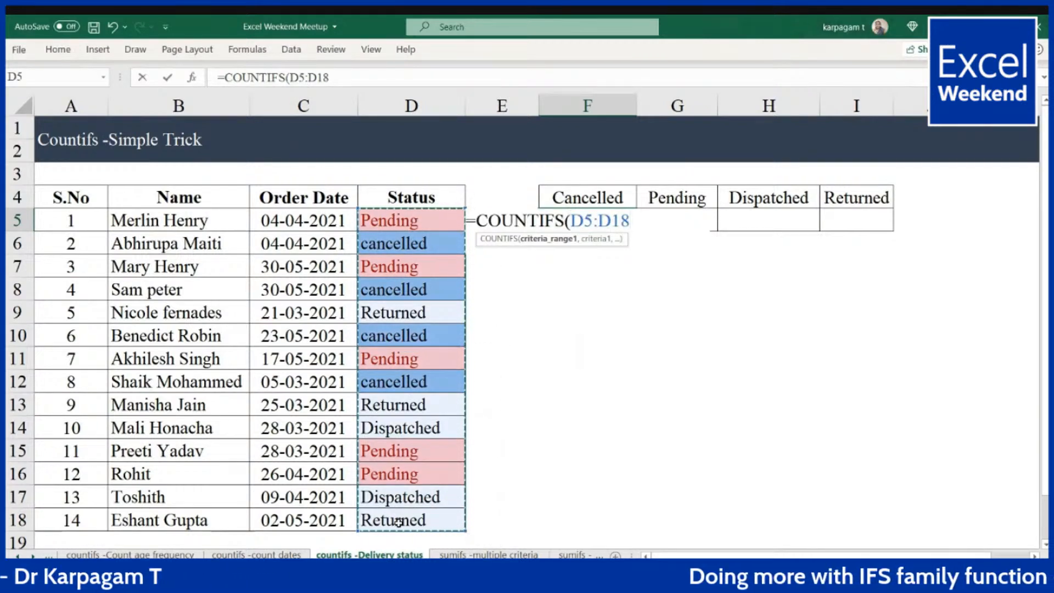
pyautogui.write(',"Canc')
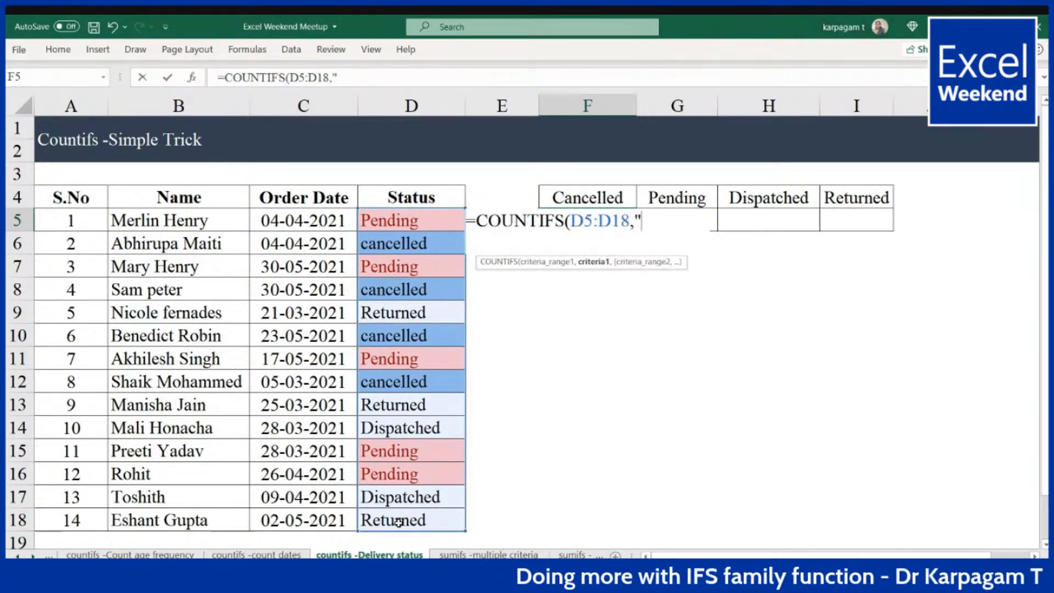
pyautogui.write('elled",')
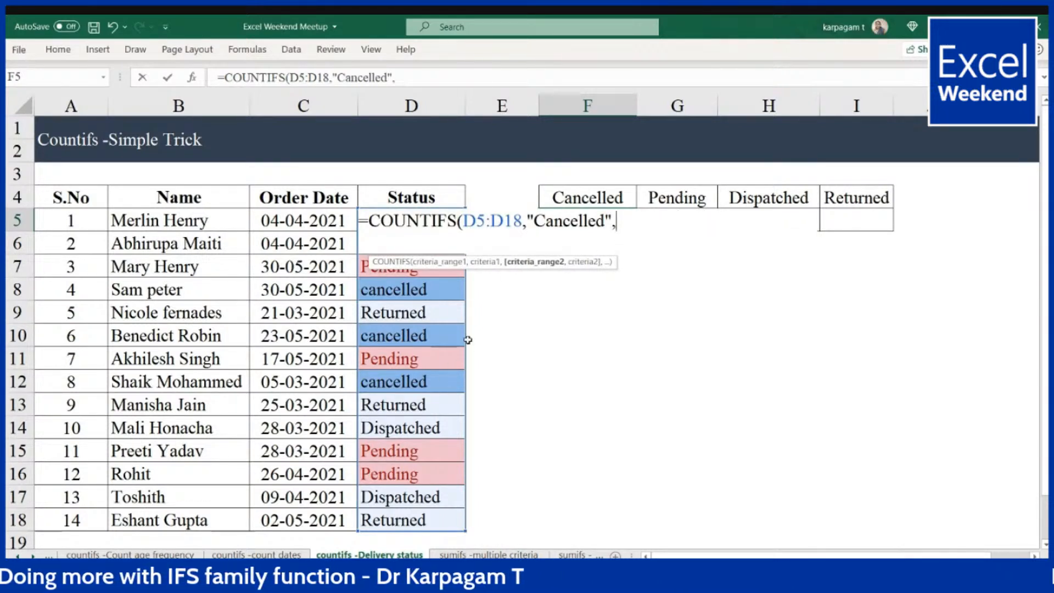
pyautogui.write('D5:D18')
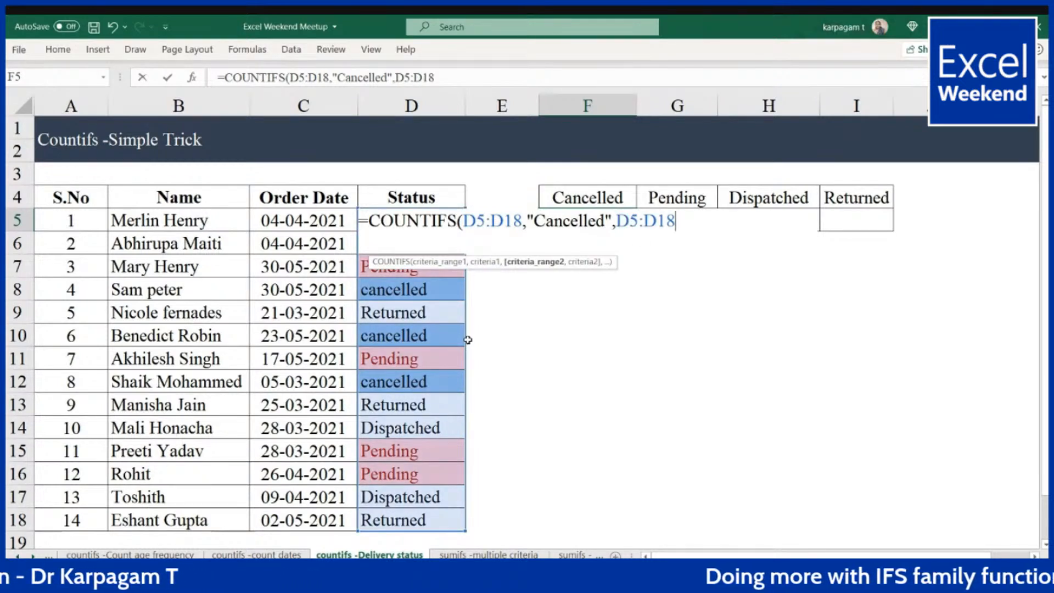
pyautogui.press('BackSpace')
pyautogui.press('BackSpace')
pyautogui.press('BackSpace')
pyautogui.press('BackSpace')
pyautogui.press('BackSpace')
pyautogui.press('BackSpace')
pyautogui.press('BackSpace')
pyautogui.press('BackSpace')
pyautogui.press('BackSpace')
pyautogui.press('BackSpace')
pyautogui.press('BackSpace')
pyautogui.press('BackSpace')
pyautogui.press('BackSpace')
pyautogui.press('BackSpace')
pyautogui.press('BackSpace')
pyautogui.press('BackSpace')
pyautogui.press('BackSpace')
pyautogui.press('BackSpace')
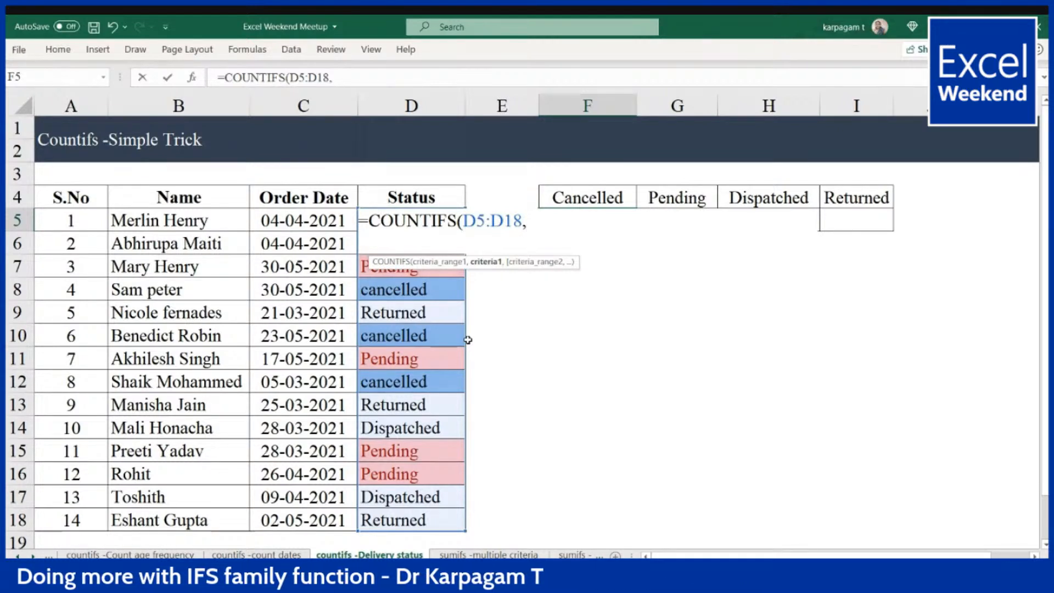
# Complete the F5 COUNTIFS formula with the criteria array {"Cancelled","pending","dispatched","returned"} so it counts all four statuses.
pyautogui.write('{')
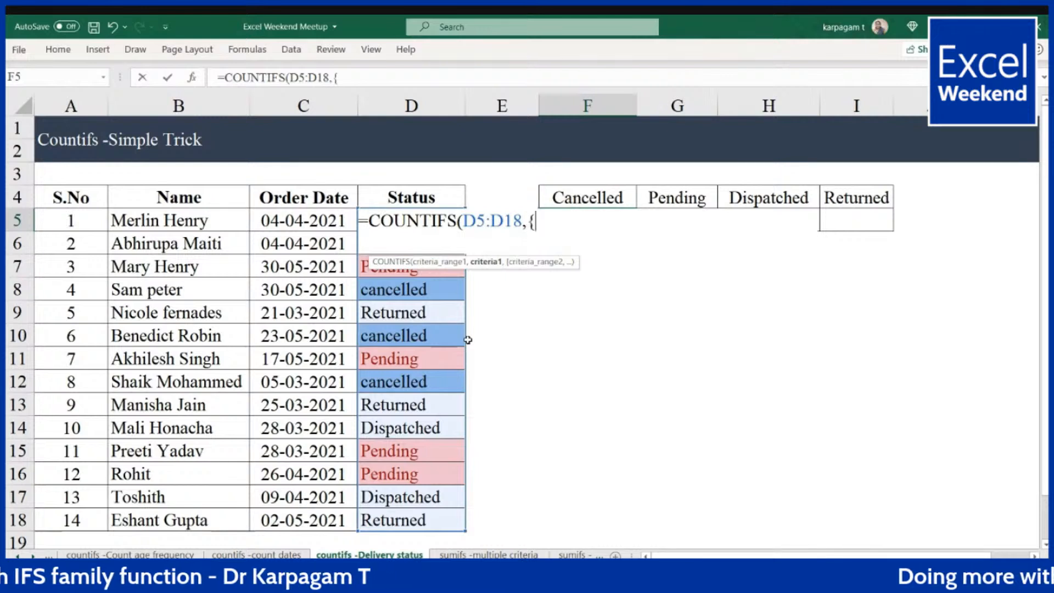
pyautogui.write('"')
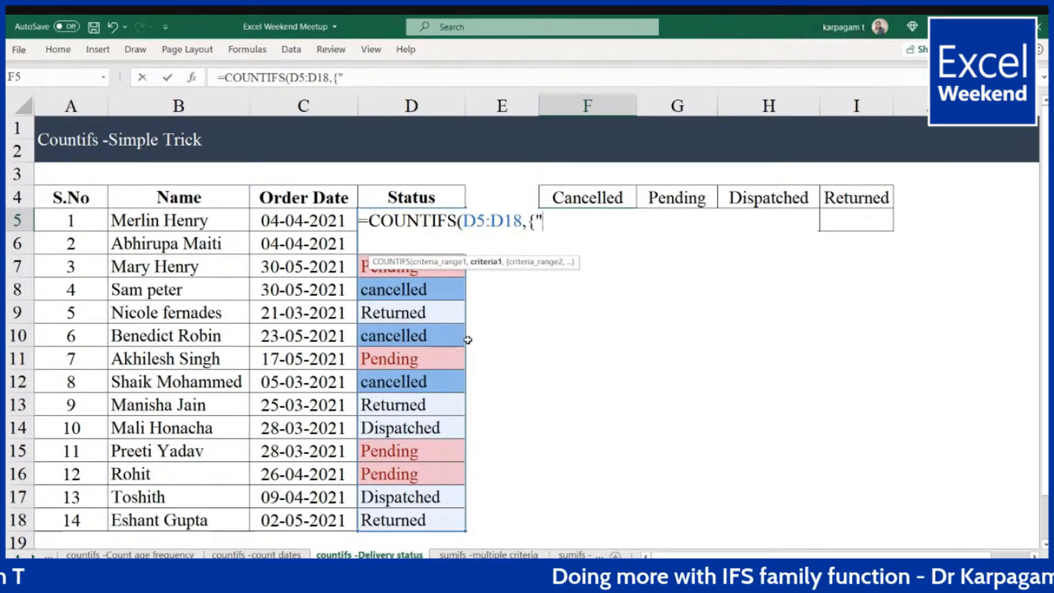
pyautogui.write('Ca')
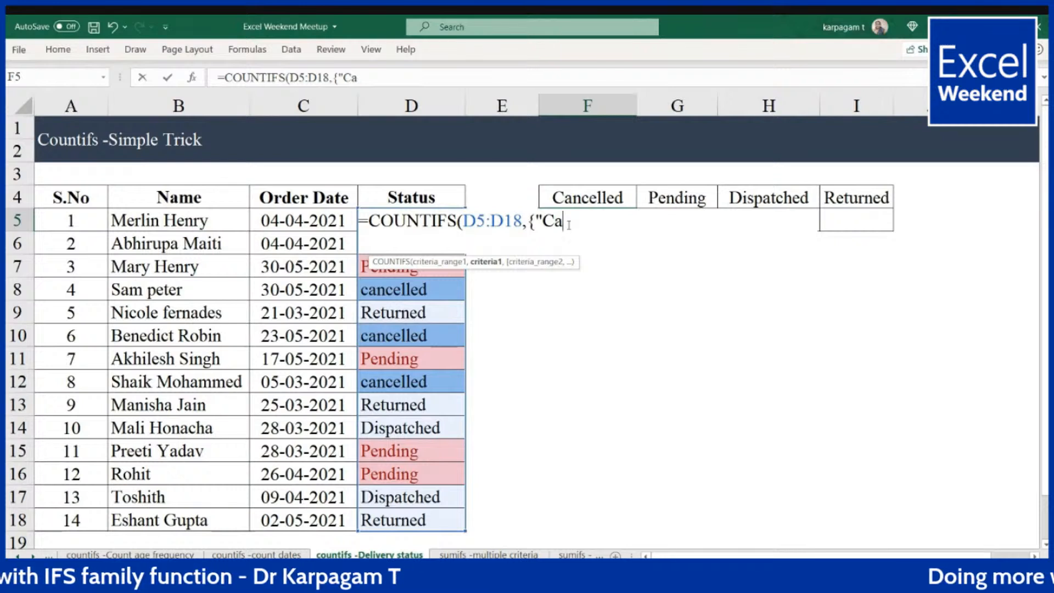
pyautogui.write('ncelled","pe')
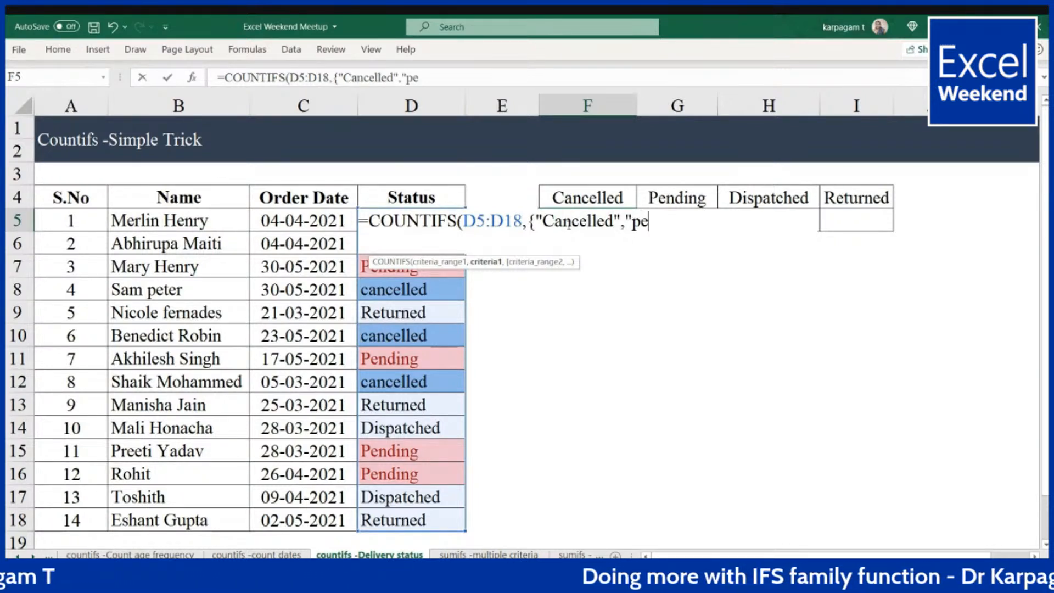
pyautogui.write('nding","dis')
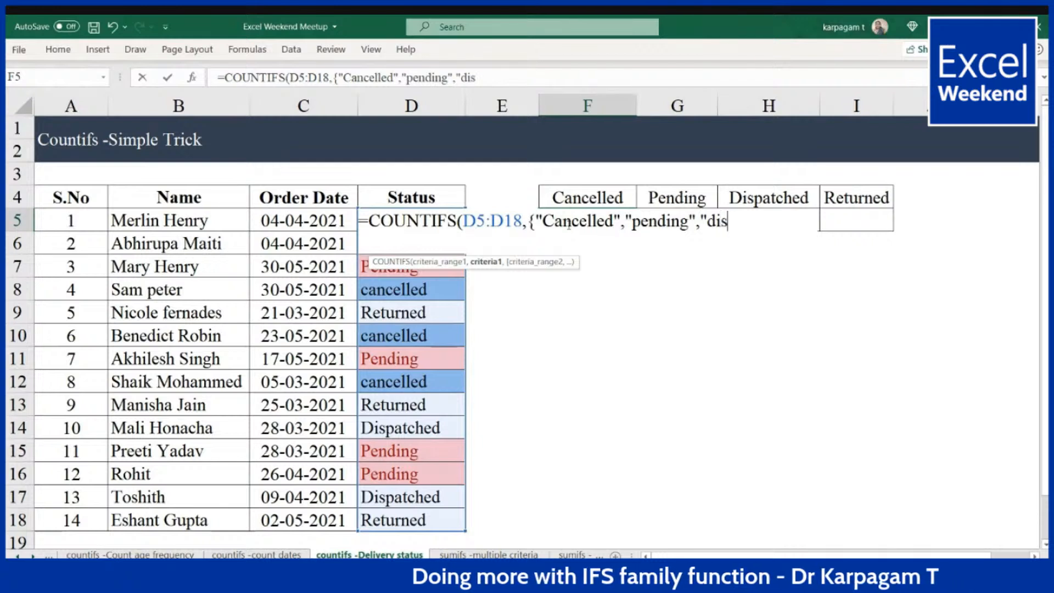
pyautogui.write('patched","returned"')
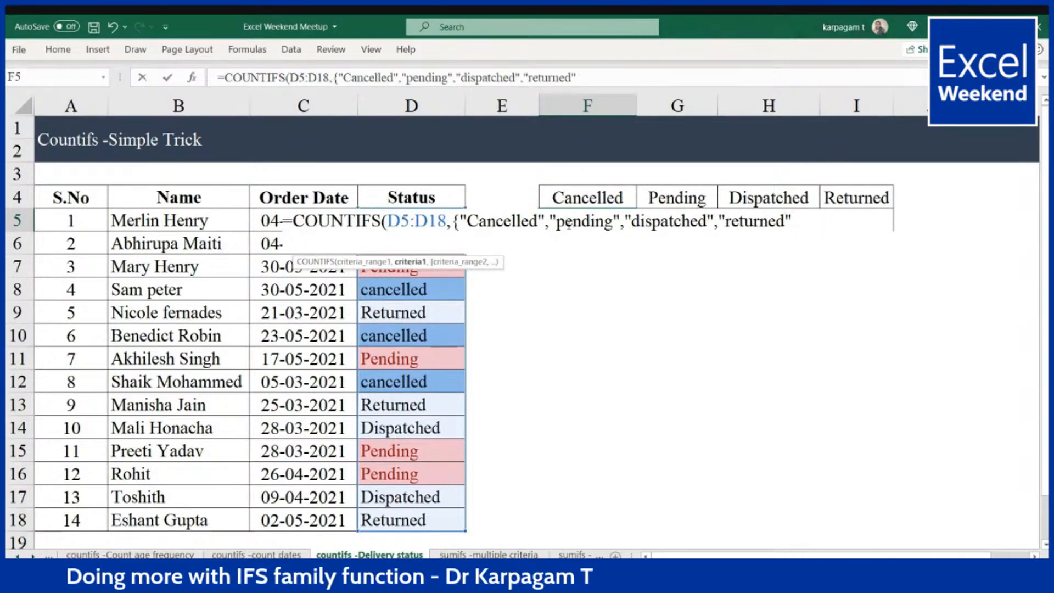
pyautogui.write('}')
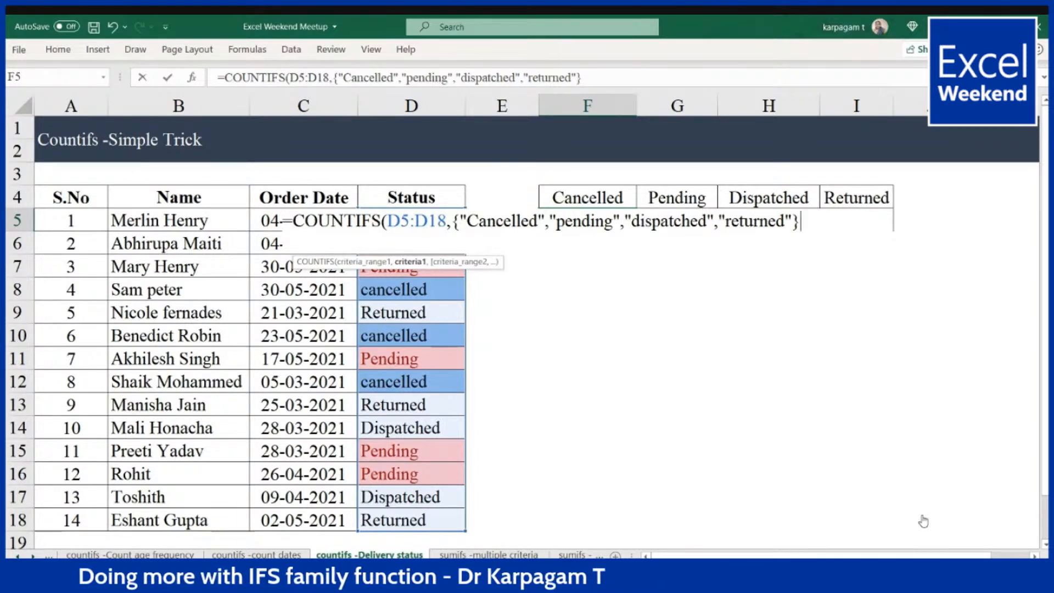
pyautogui.write(')')
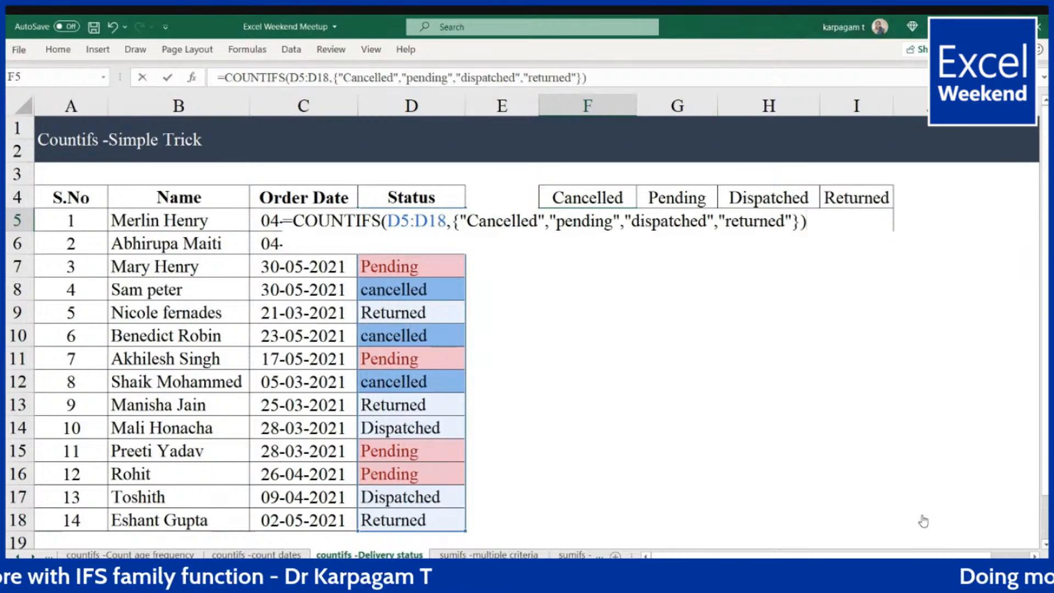
pyautogui.press('Return')
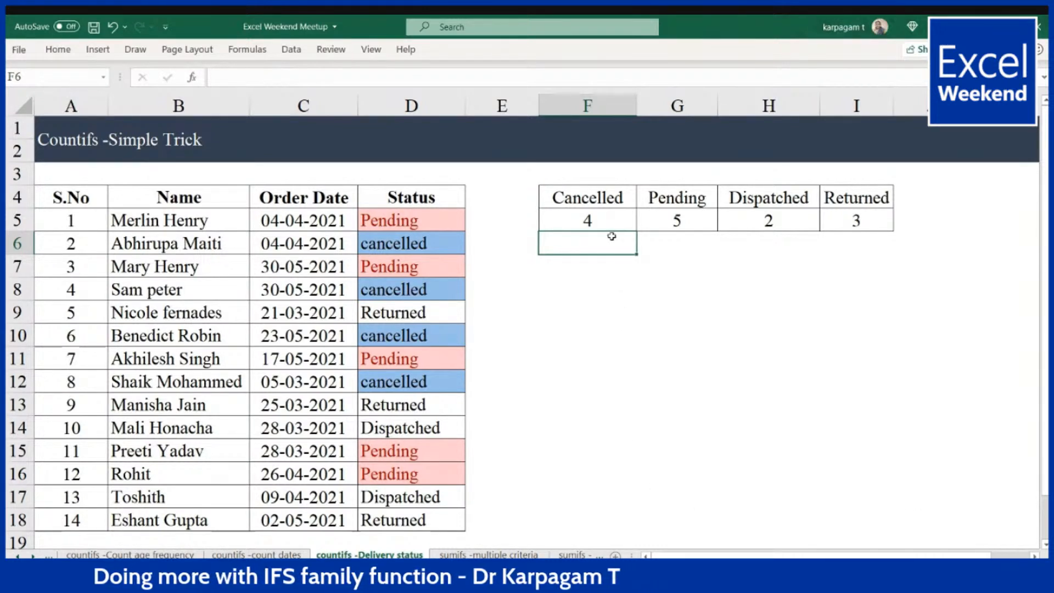
pyautogui.doubleClick(619, 221)
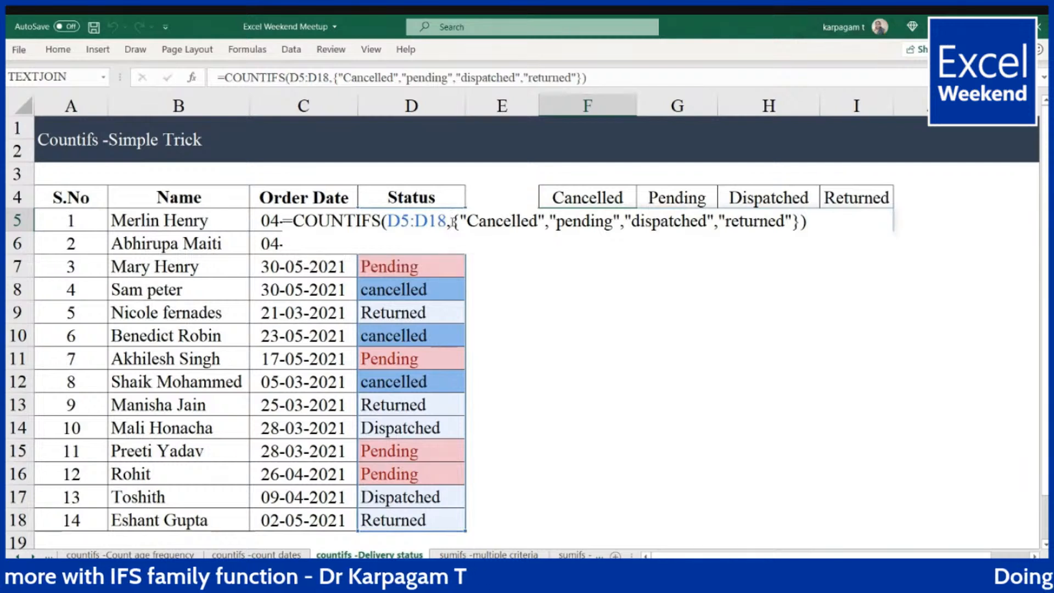
pyautogui.press('Return')
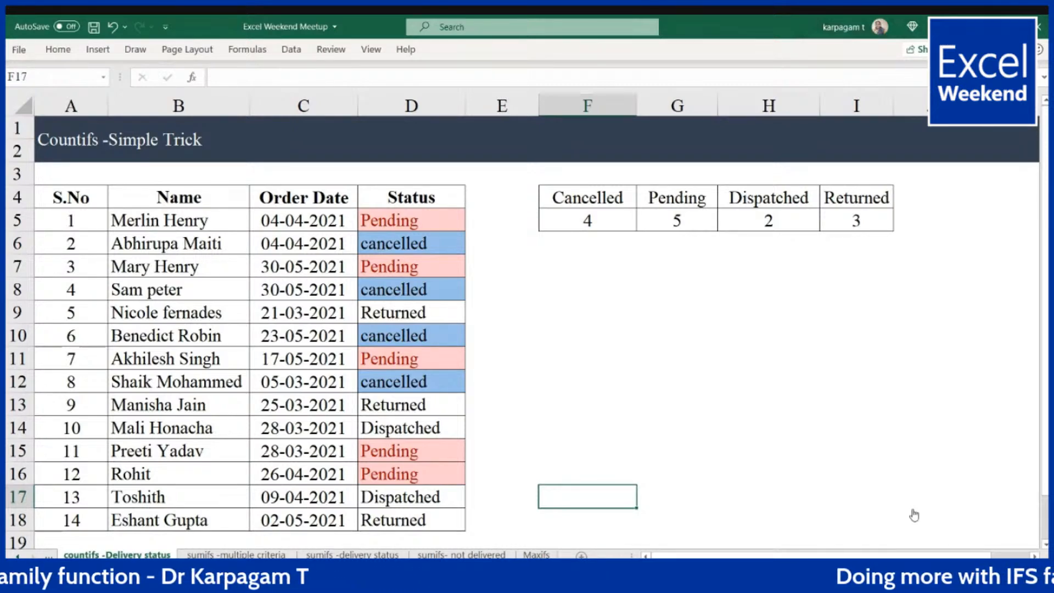
# On the sumifs -multiple criteria sheet, start a SUMIFS formula in G7 with sum range D5:D18 and first criteria range B5:B18.
pyautogui.hotkey('ctrl', 'pagedown')
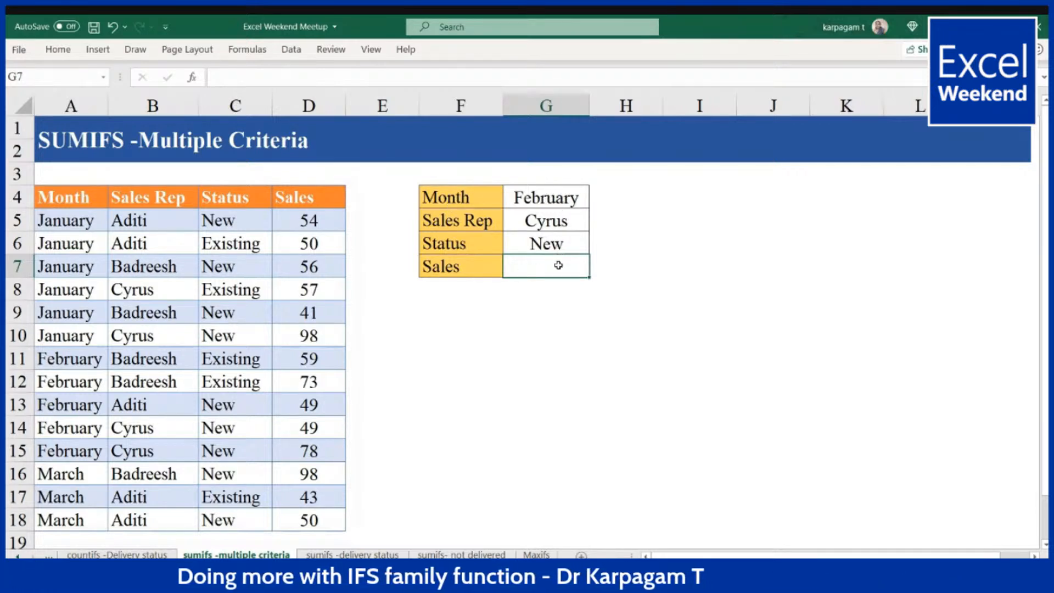
pyautogui.write('=sum')
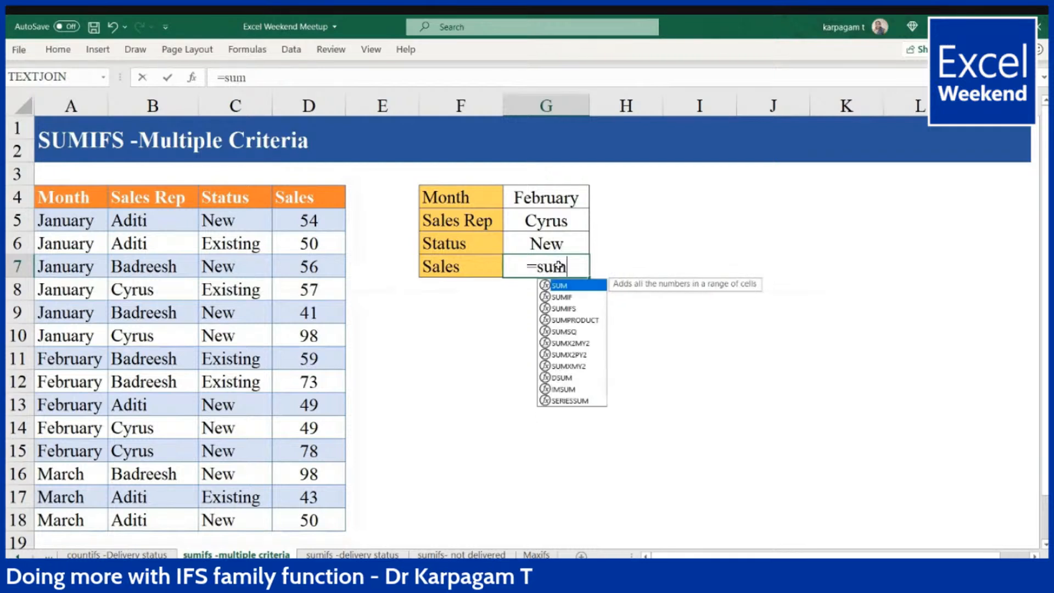
pyautogui.write('ifs')
pyautogui.press('Tab')
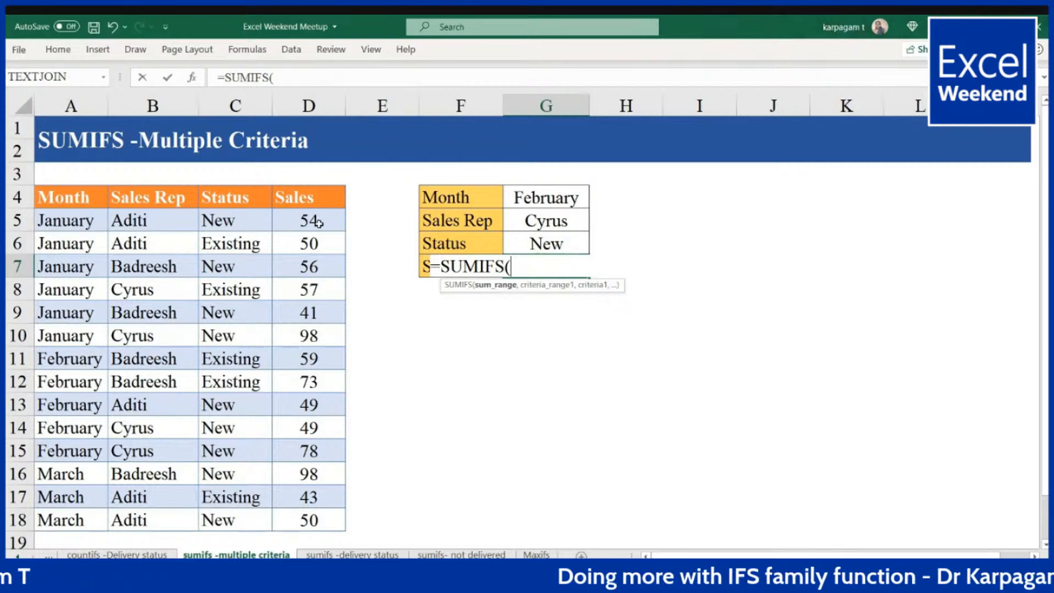
pyautogui.moveTo(318, 222); pyautogui.dragTo(315, 520)
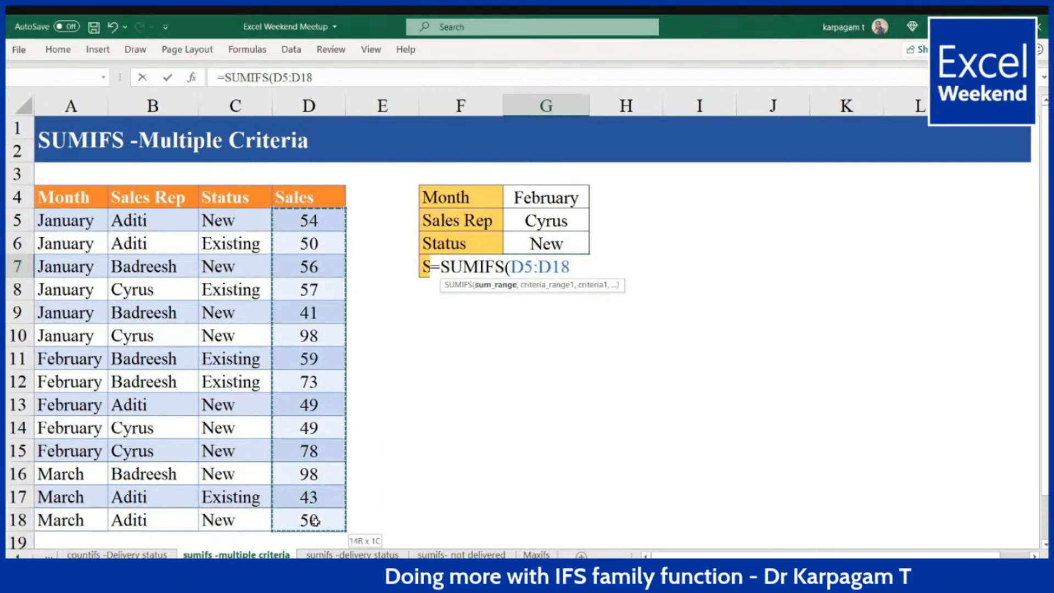
pyautogui.write(',')
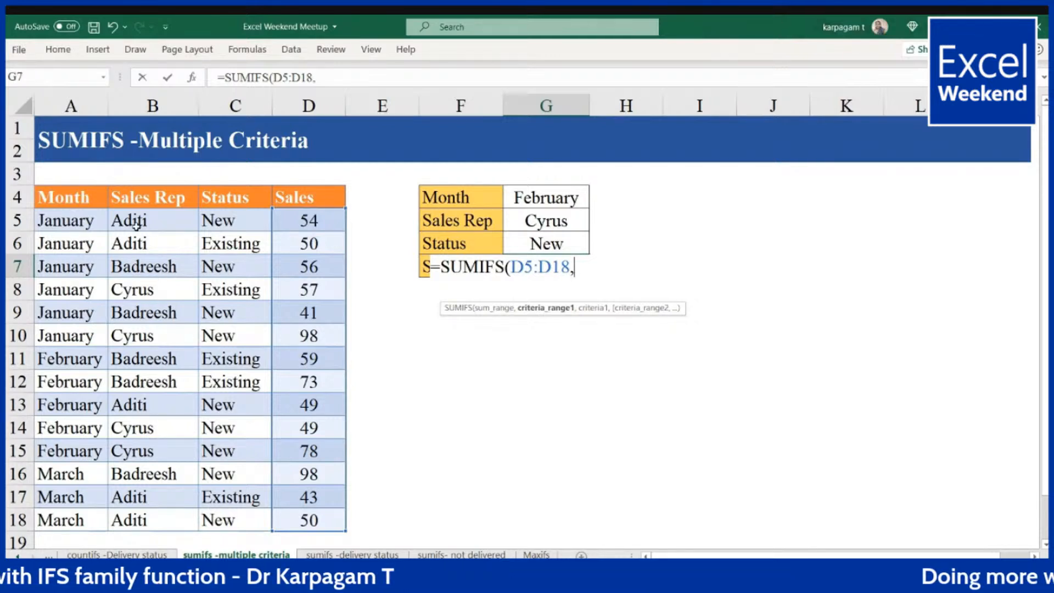
pyautogui.moveTo(130, 220); pyautogui.dragTo(125, 520)
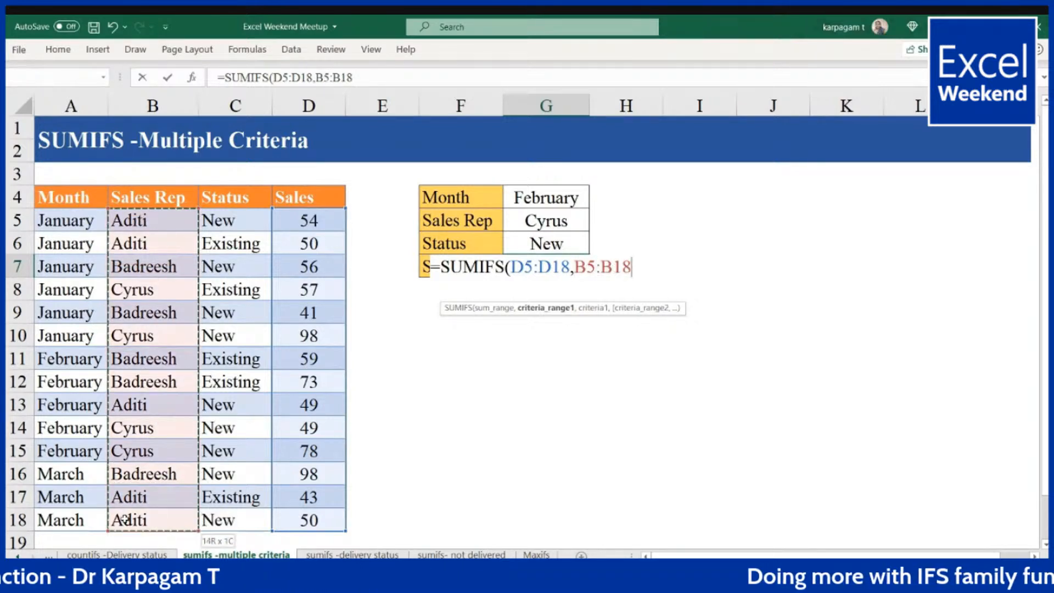
pyautogui.write(',')
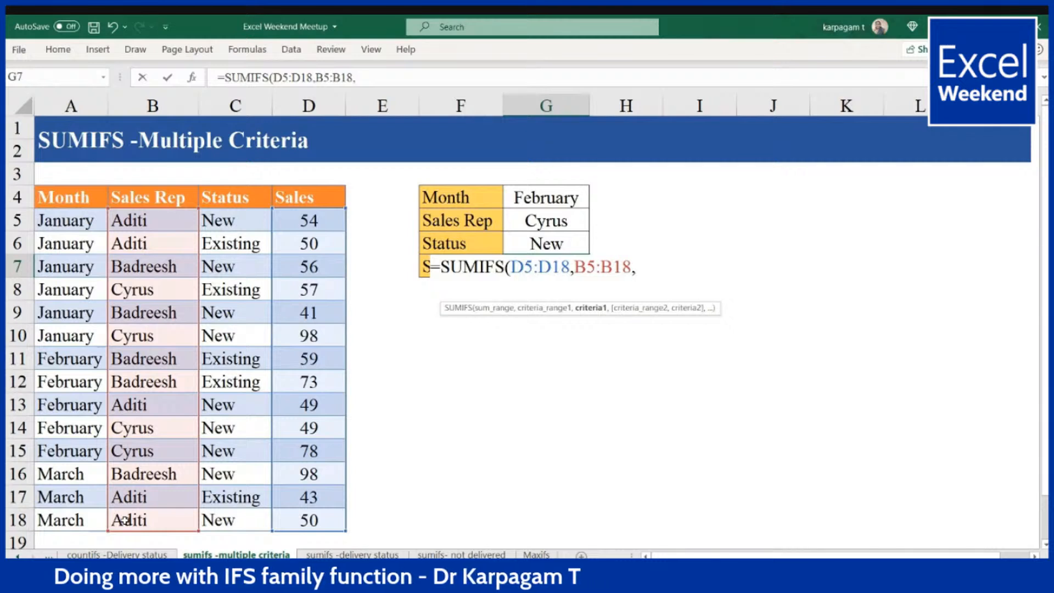
pyautogui.write('"')
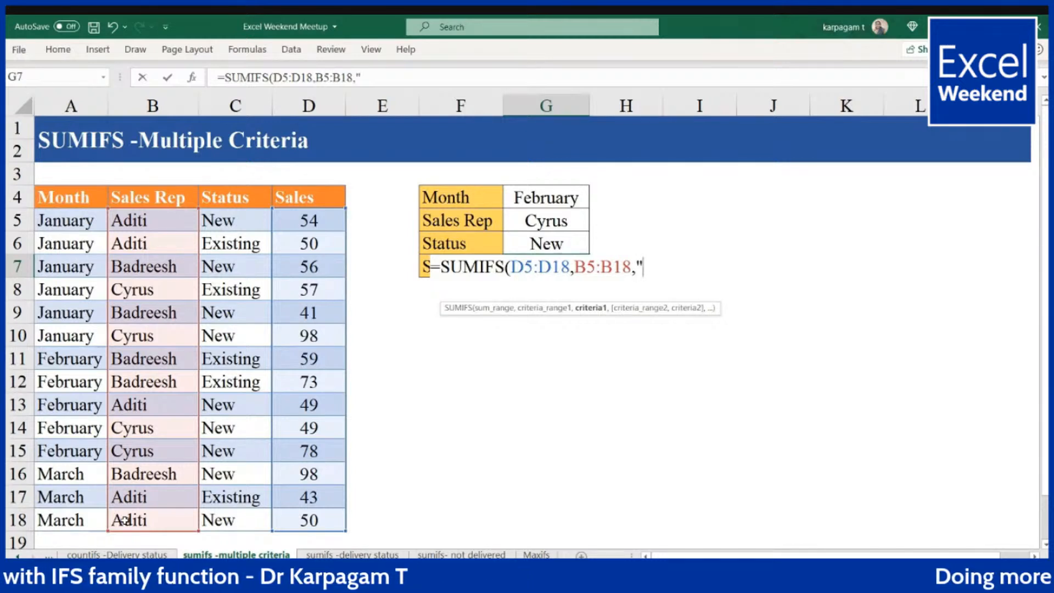
pyautogui.write('Aditi"')
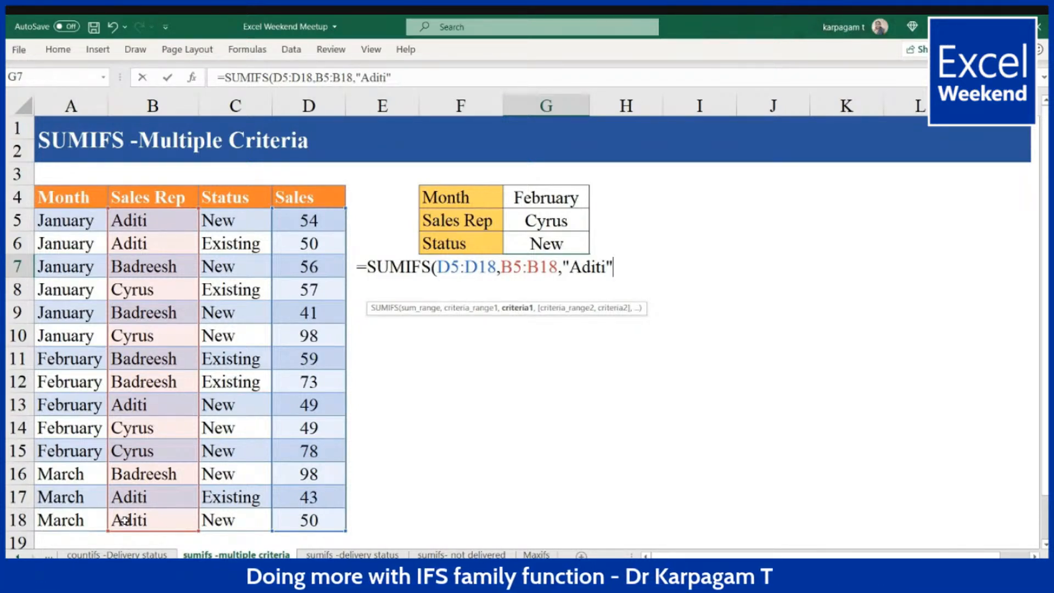
pyautogui.press('BackSpace')
pyautogui.press('BackSpace')
pyautogui.press('BackSpace')
pyautogui.press('BackSpace')
pyautogui.press('BackSpace')
pyautogui.press('BackSpace')
pyautogui.press('BackSpace')
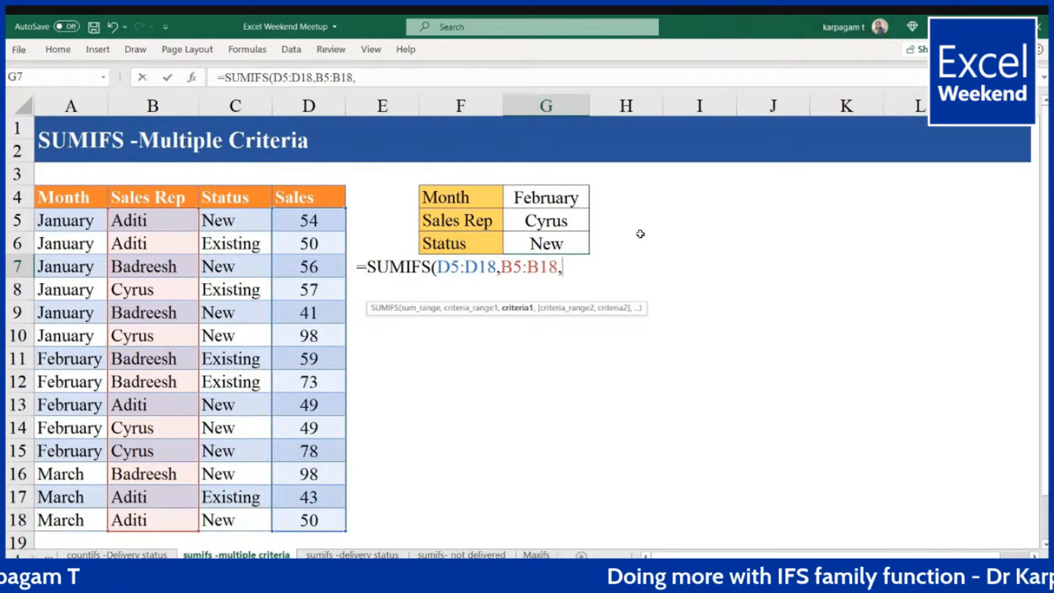
# Use G5 as the sales rep criterion in the SUMIFS formula and add month range A5:A18 with criterion G4.
pyautogui.click(578, 224)
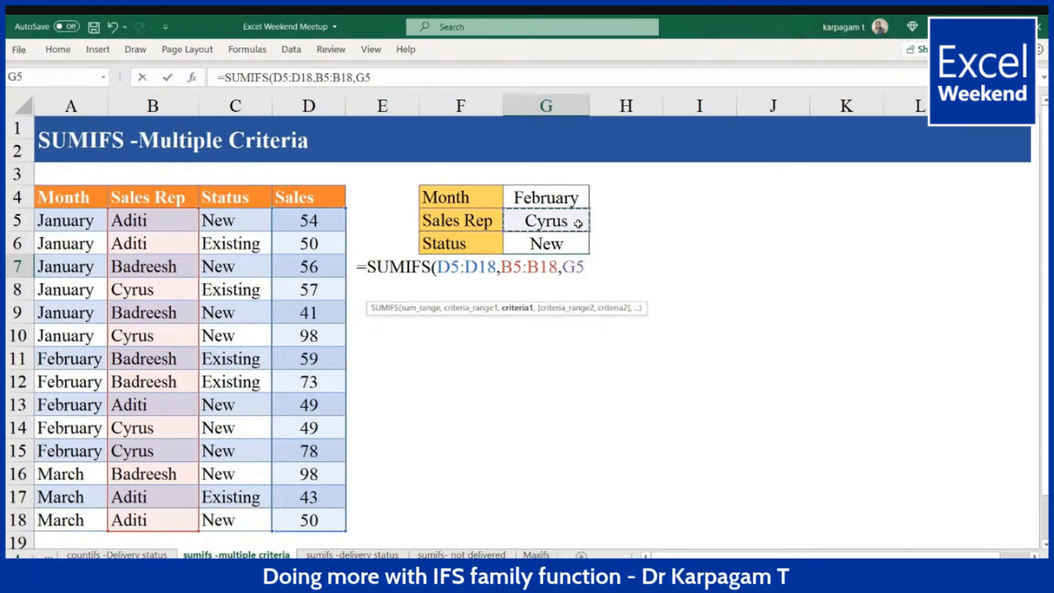
pyautogui.write(',')
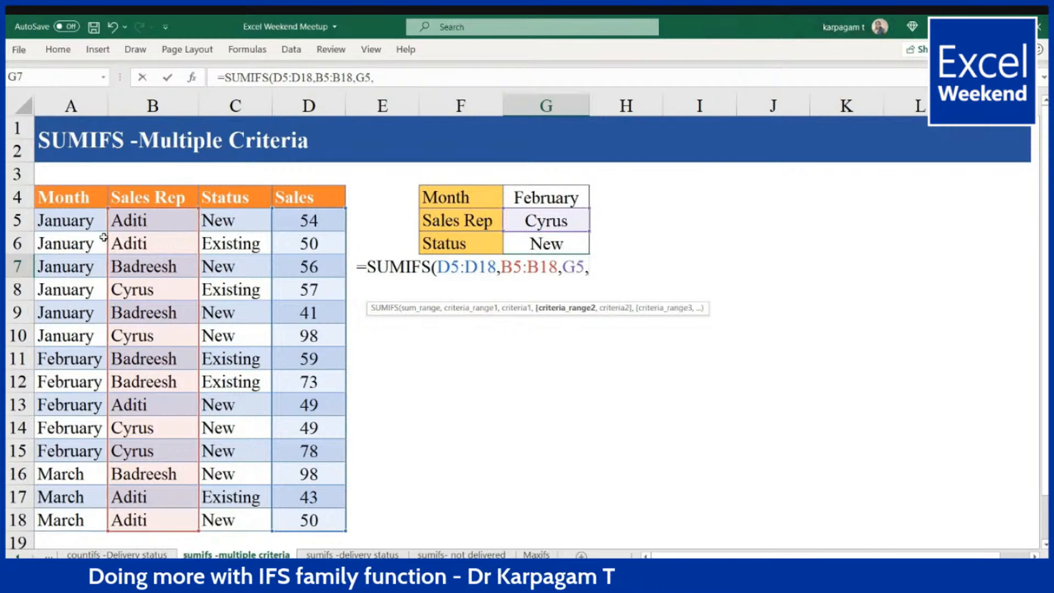
pyautogui.moveTo(62, 219); pyautogui.dragTo(70, 519)
pyautogui.write(',')
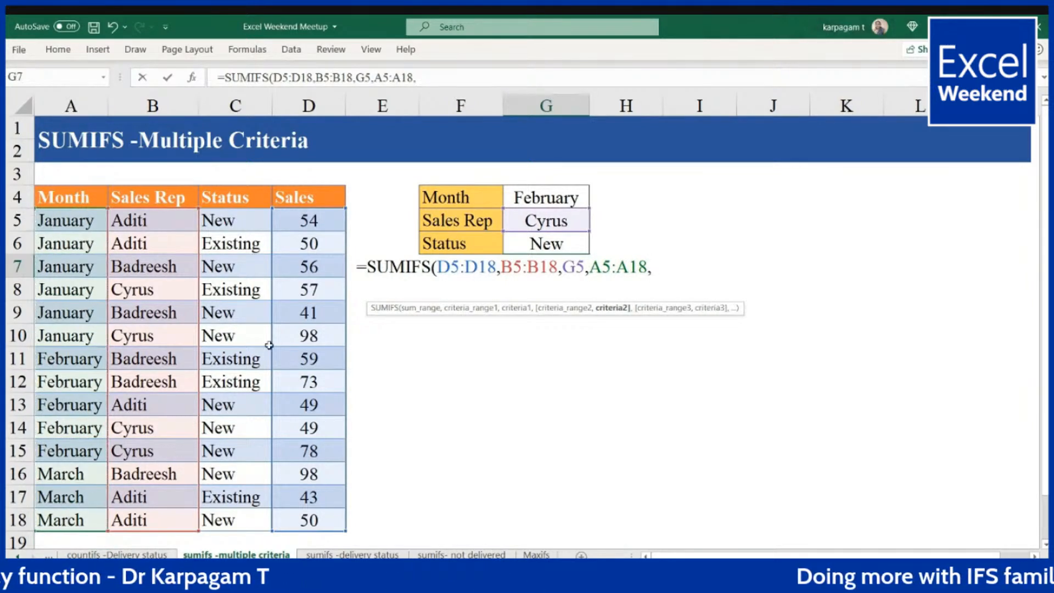
pyautogui.click(554, 198)
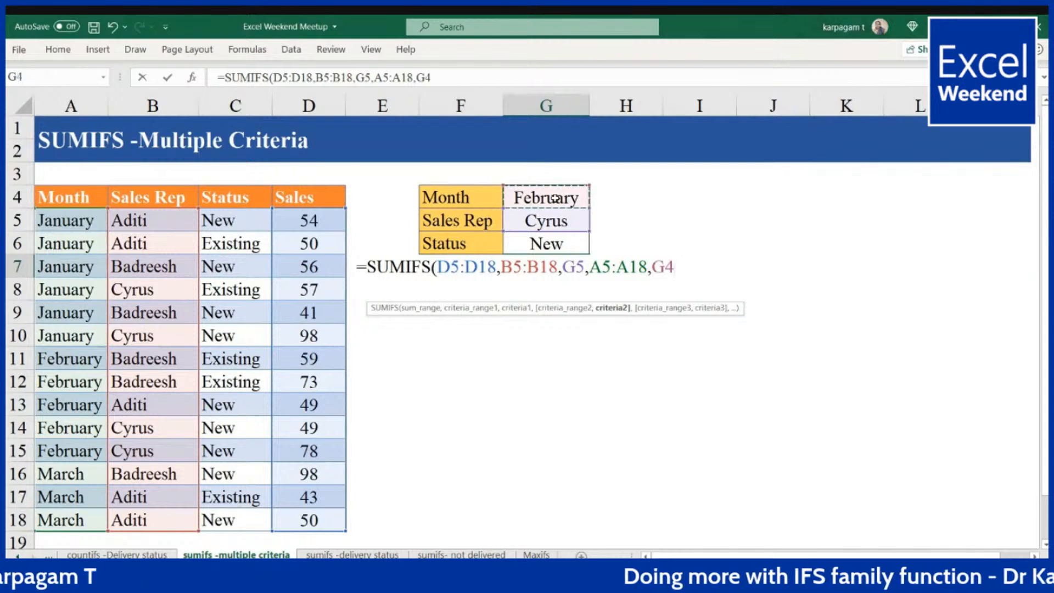
pyautogui.write(',')
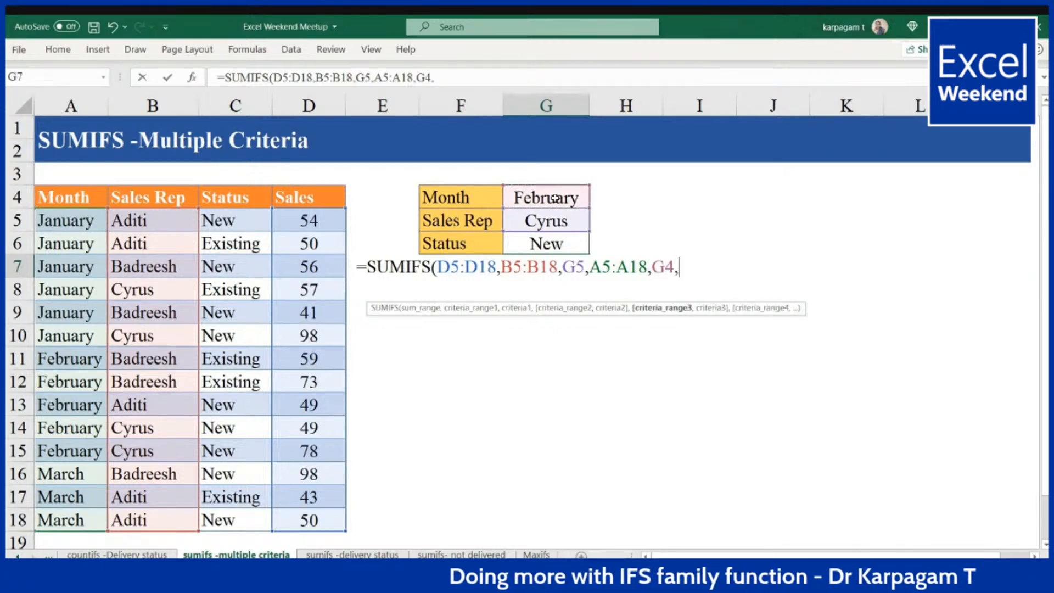
# Finish the G7 SUMIFS formula with status range C5:C18 and criterion G6.
pyautogui.moveTo(230, 219); pyautogui.dragTo(220, 520)
pyautogui.write(',')
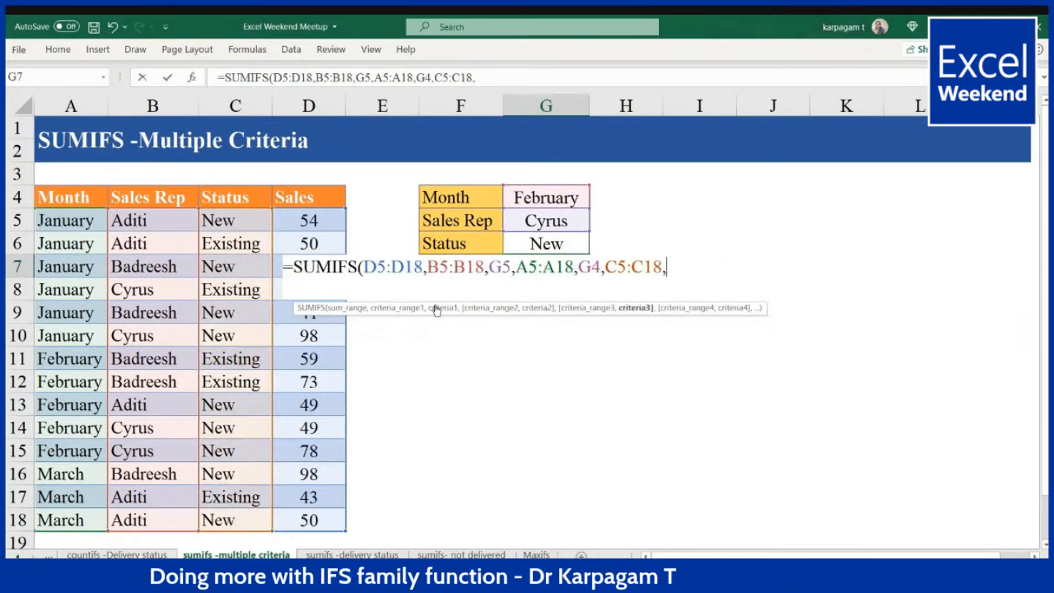
pyautogui.click(519, 239)
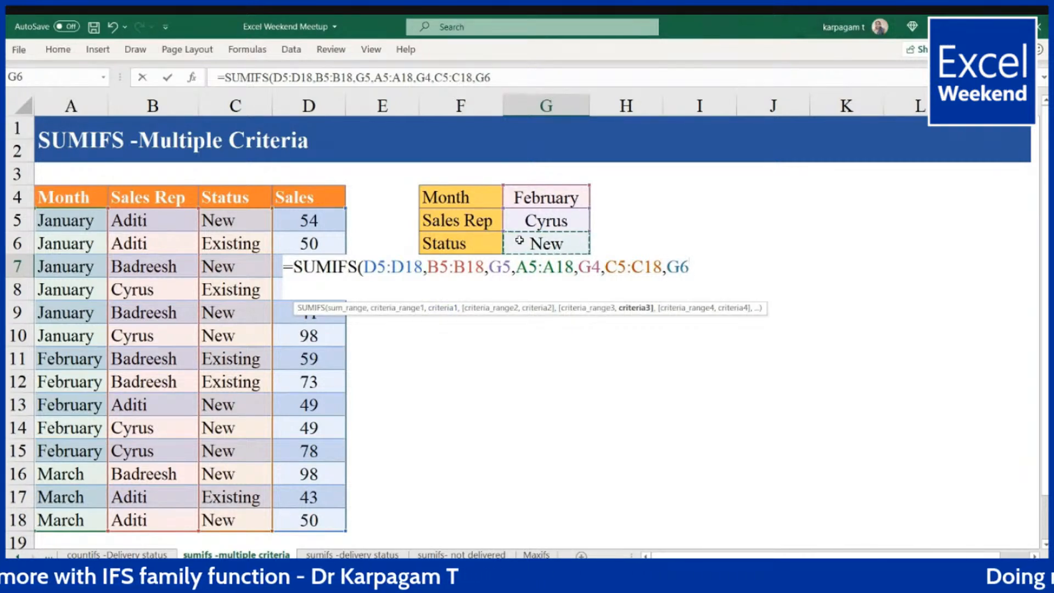
pyautogui.write(')')
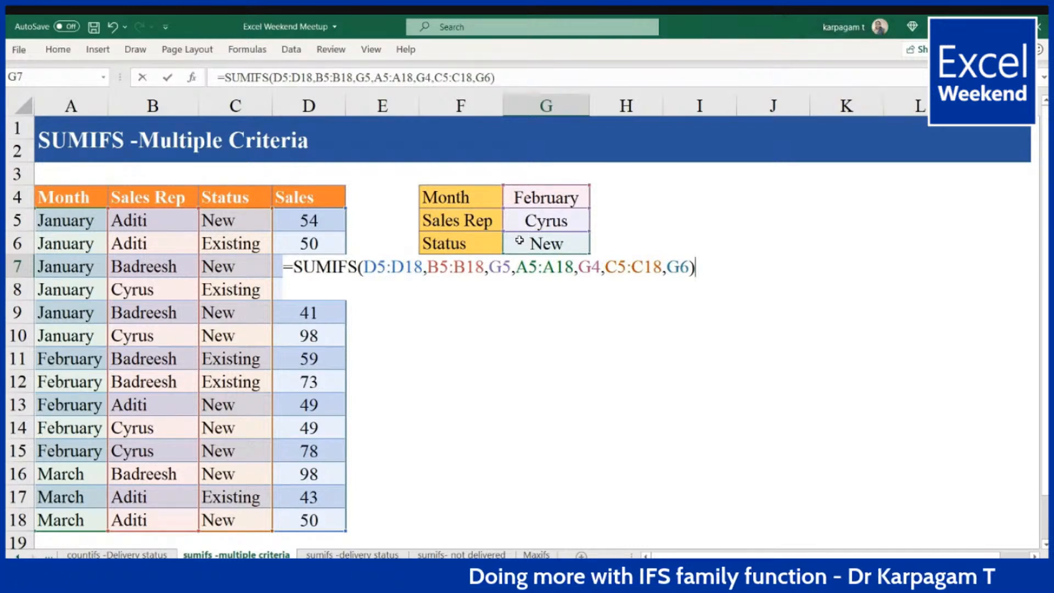
pyautogui.press('Return')
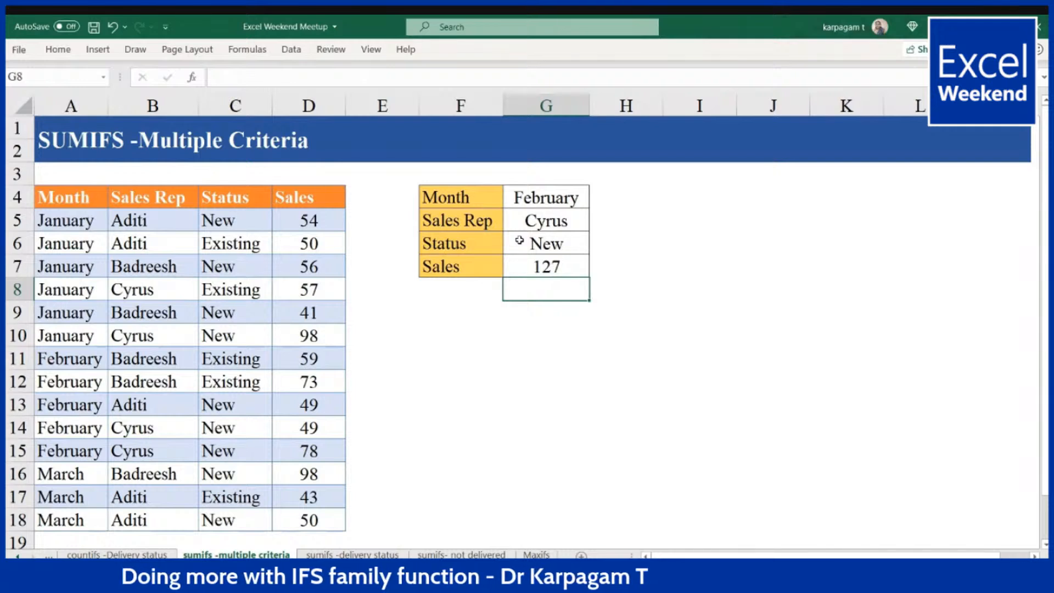
# Change the Month criterion in G4 to March and the Sales Rep in G5 to the rep listed in rows 17 and 18.
pyautogui.click(546, 199)
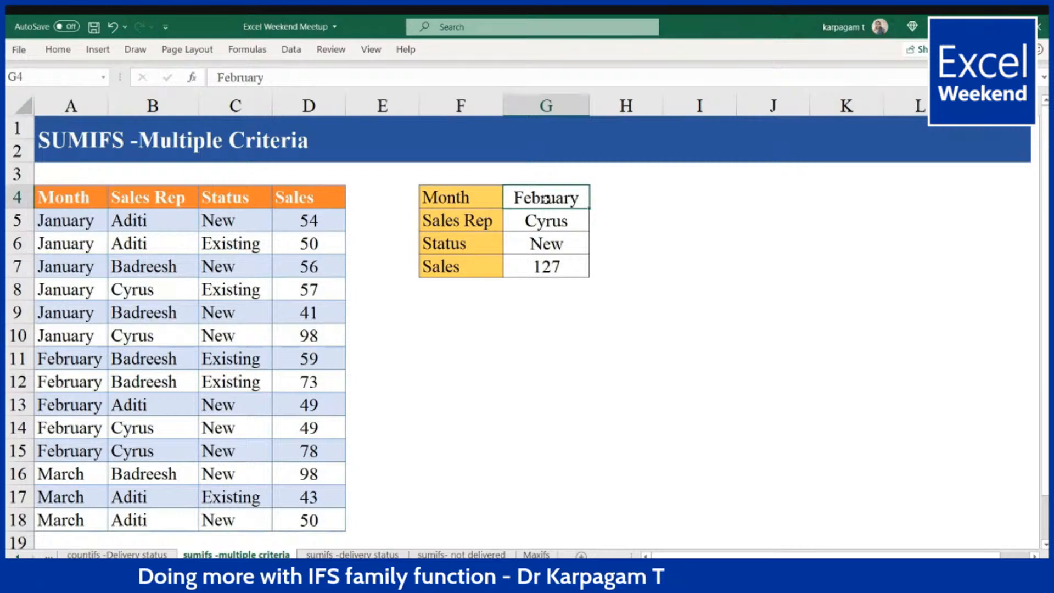
pyautogui.write('March')
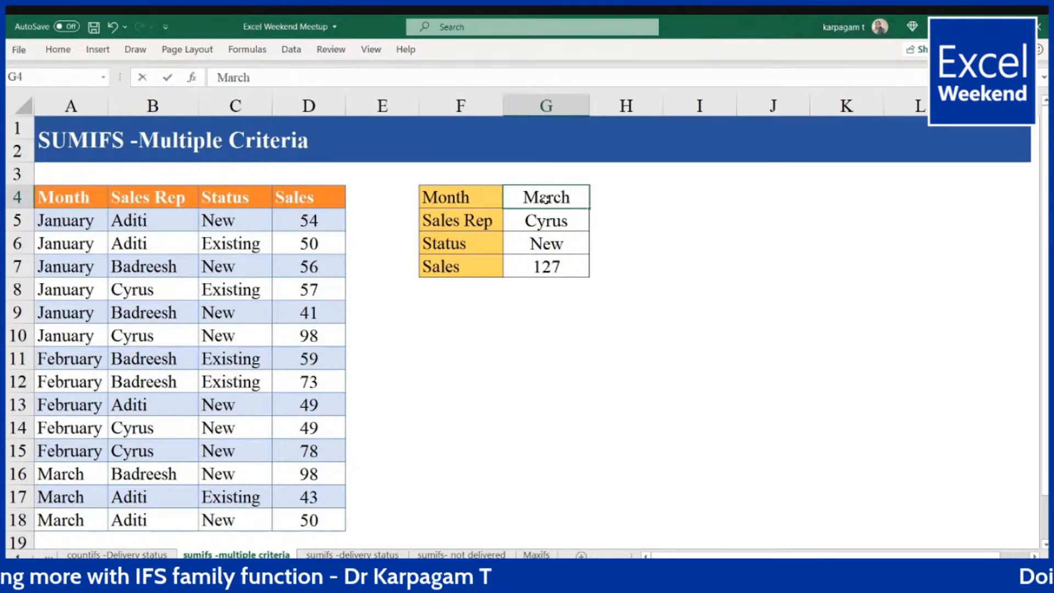
pyautogui.press('Return')
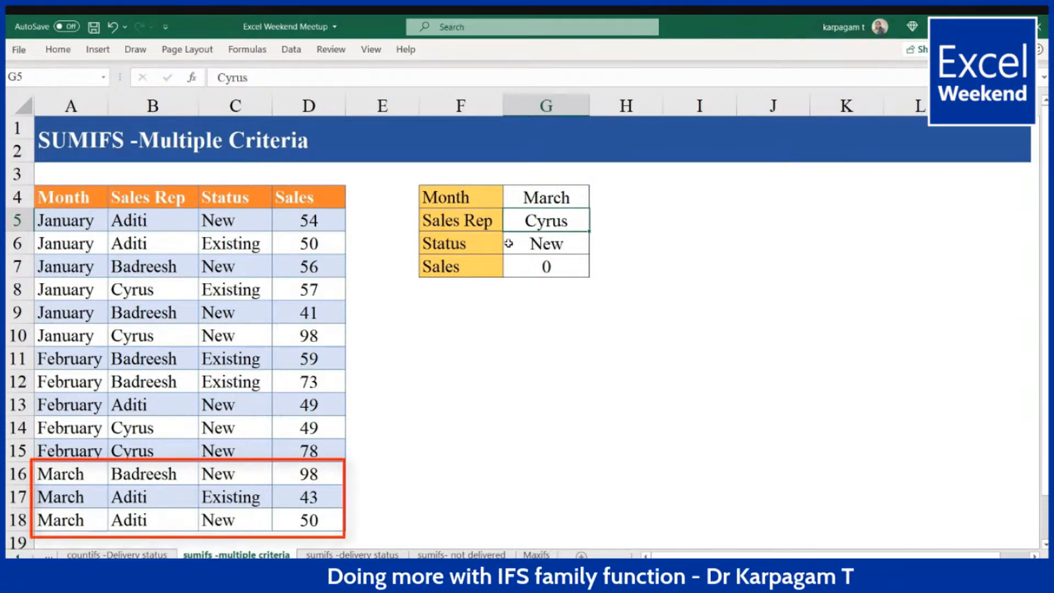
pyautogui.write('Aditi')
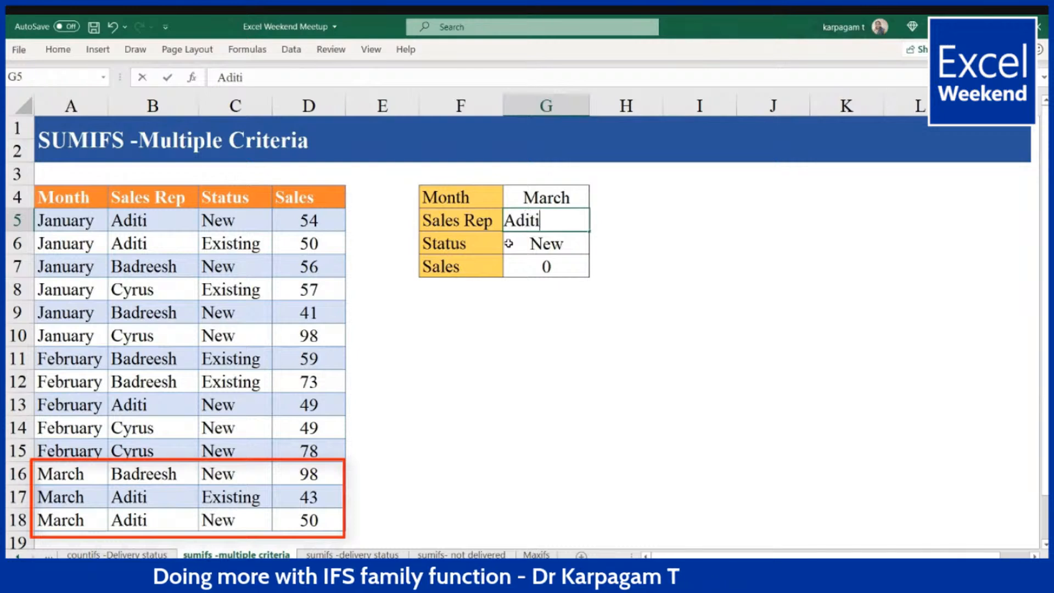
pyautogui.press('Return')
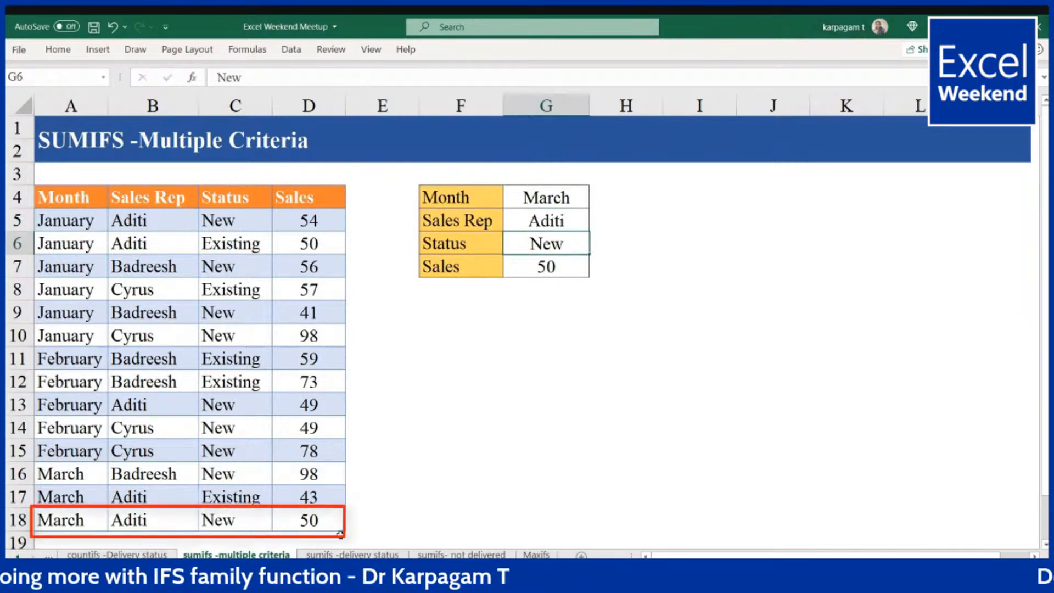
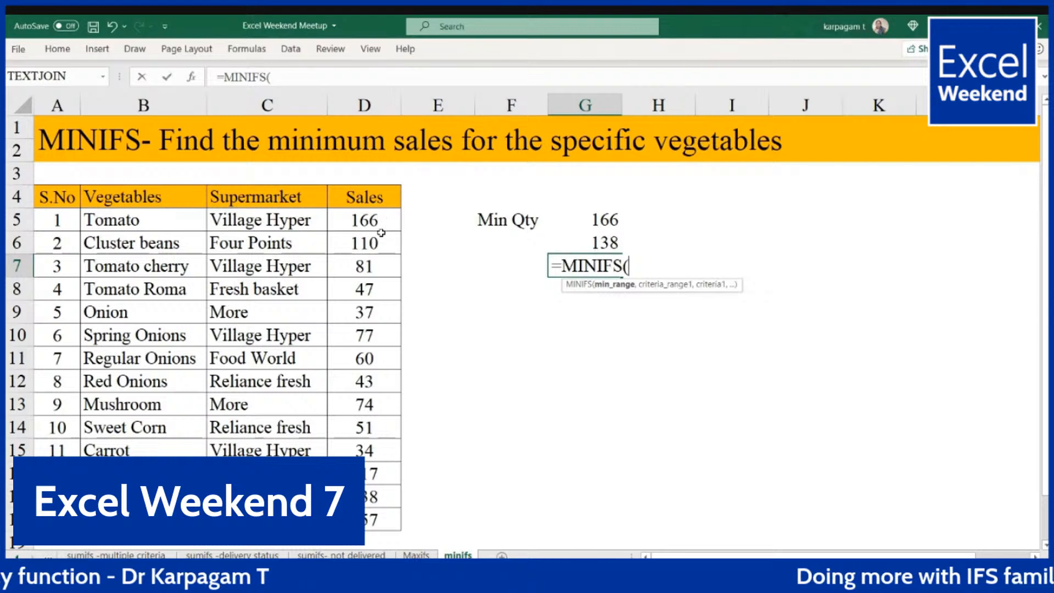
# Complete the MINIFS formula in G7 with min range D5:D18, criteria range B5:B18 and the wildcard criterion "tomato*".
pyautogui.write(',')
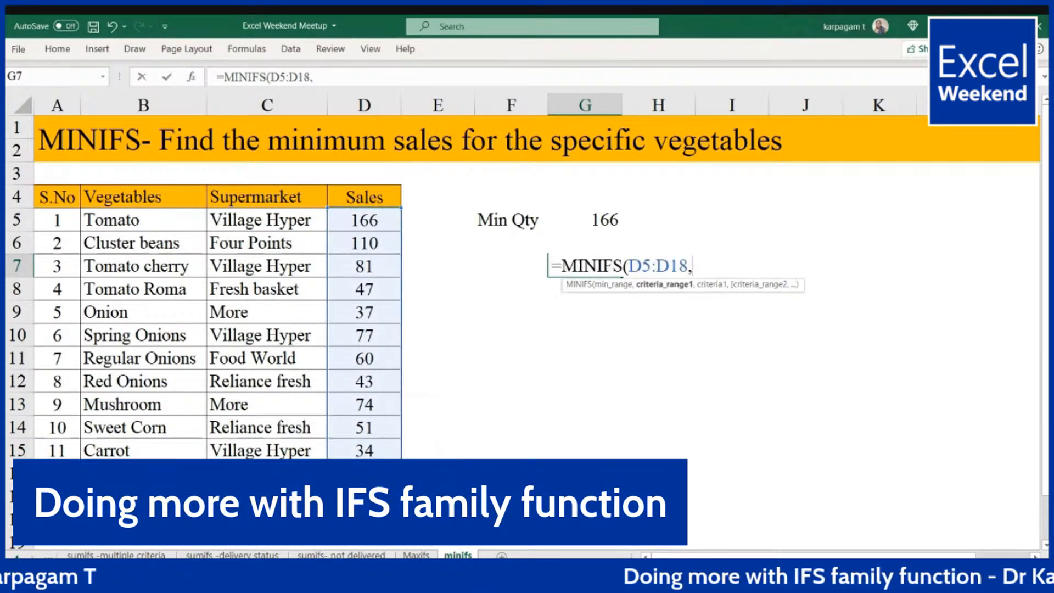
pyautogui.moveTo(159, 222); pyautogui.dragTo(138, 520)
pyautogui.write(',"tomato')
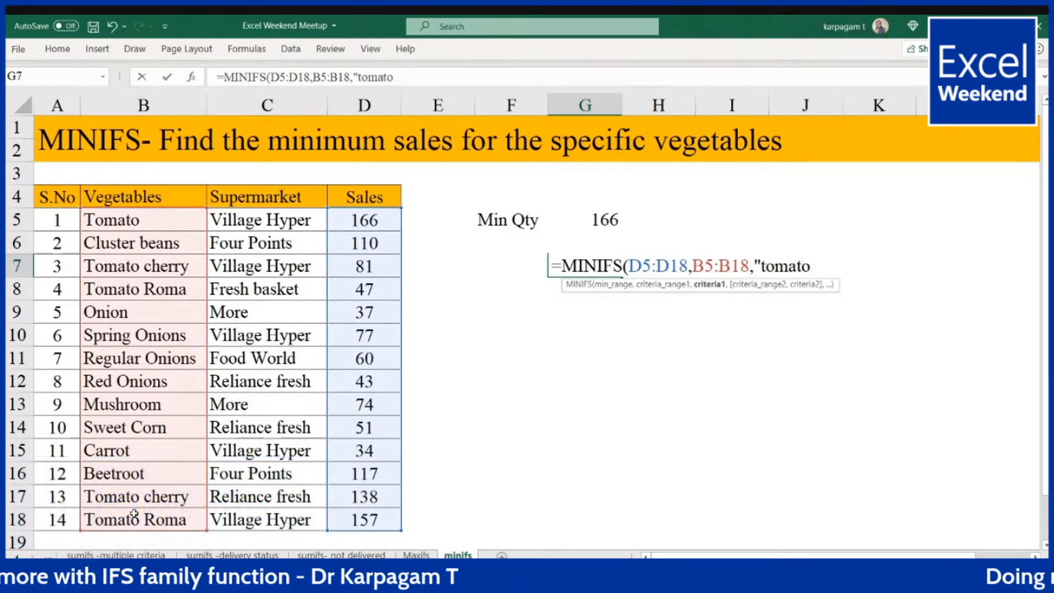
pyautogui.write('*')
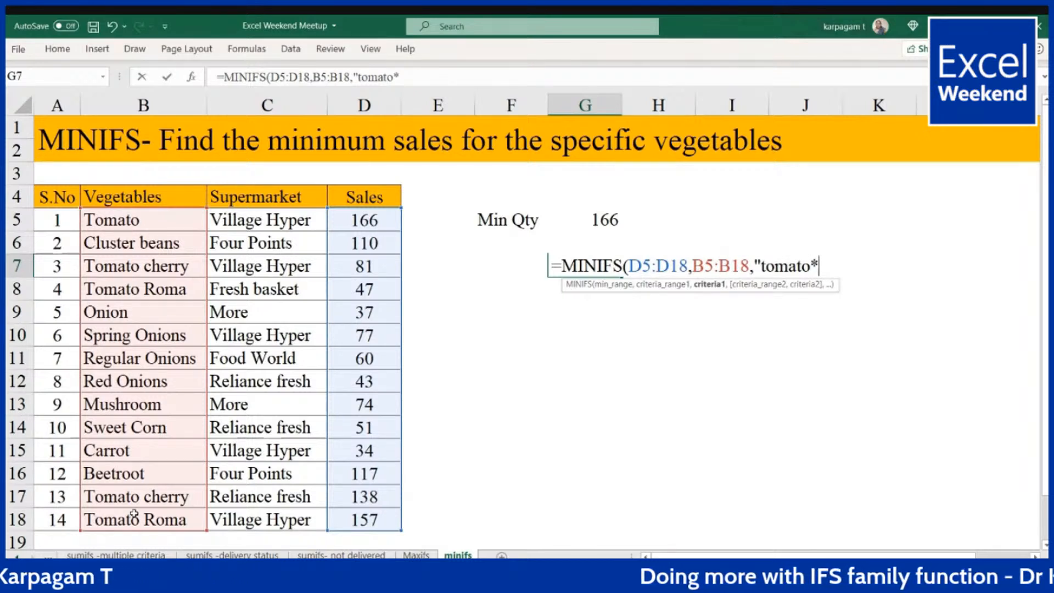
pyautogui.write('"')
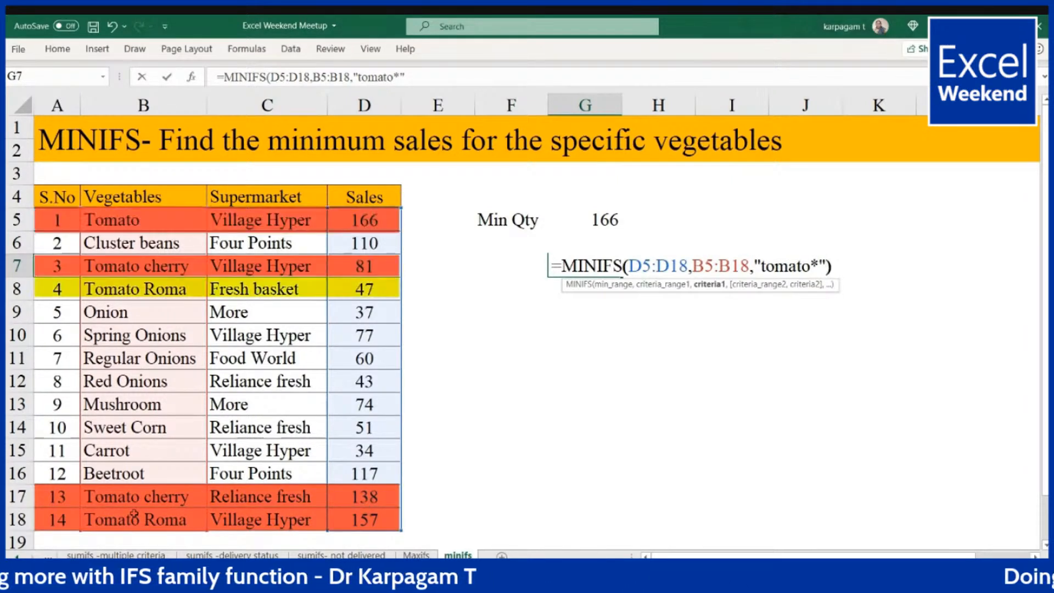
pyautogui.write(')')
pyautogui.press('Return')
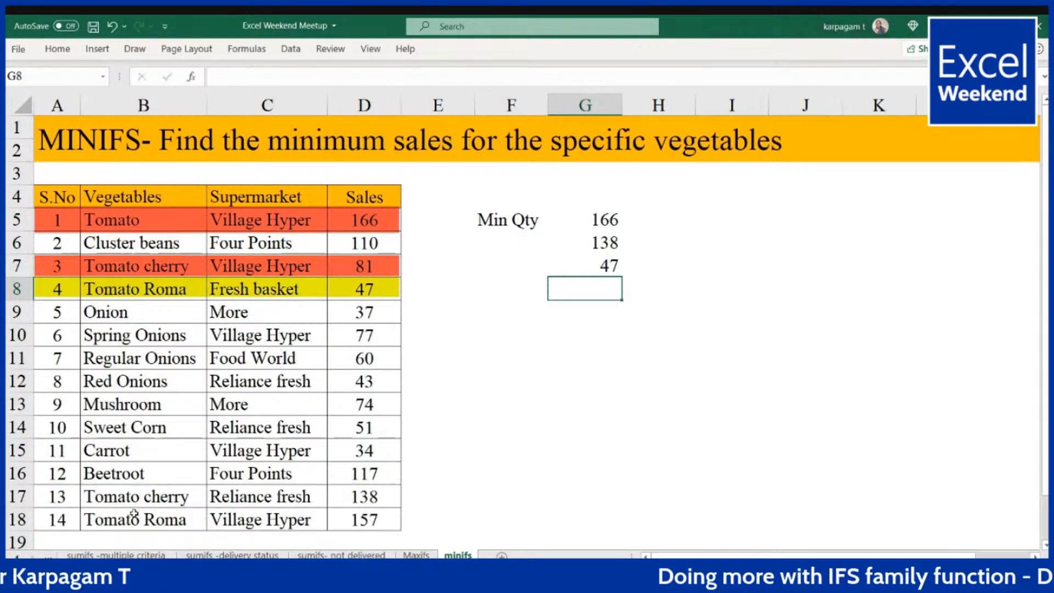
# Compare the criteria of the MINIFS formulas in G5 and G7, leaving both formulas as they are.
pyautogui.click(788, 303)
pyautogui.doubleClick(598, 221)
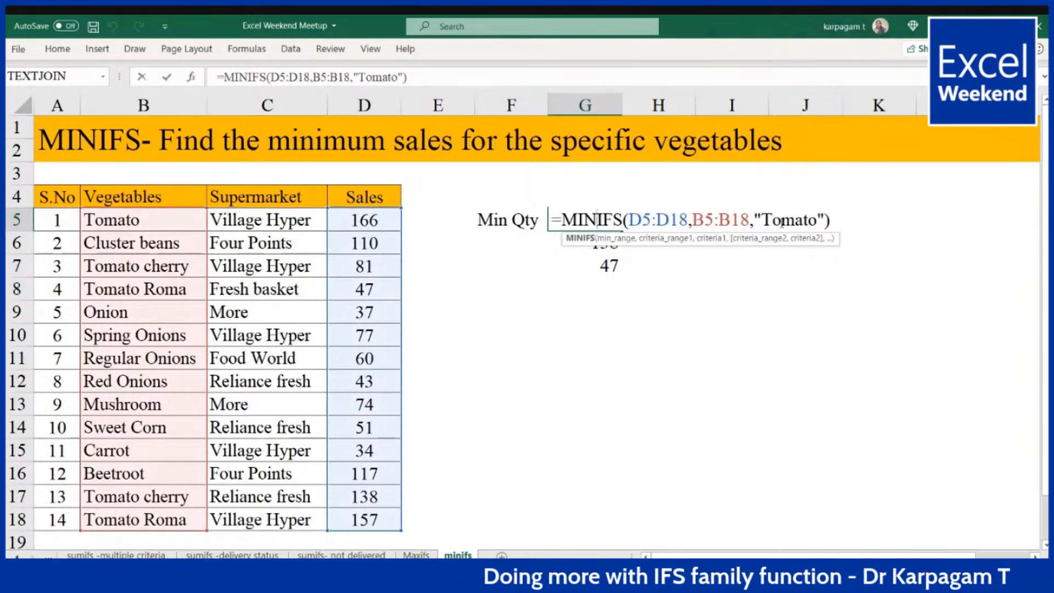
pyautogui.click(830, 221)
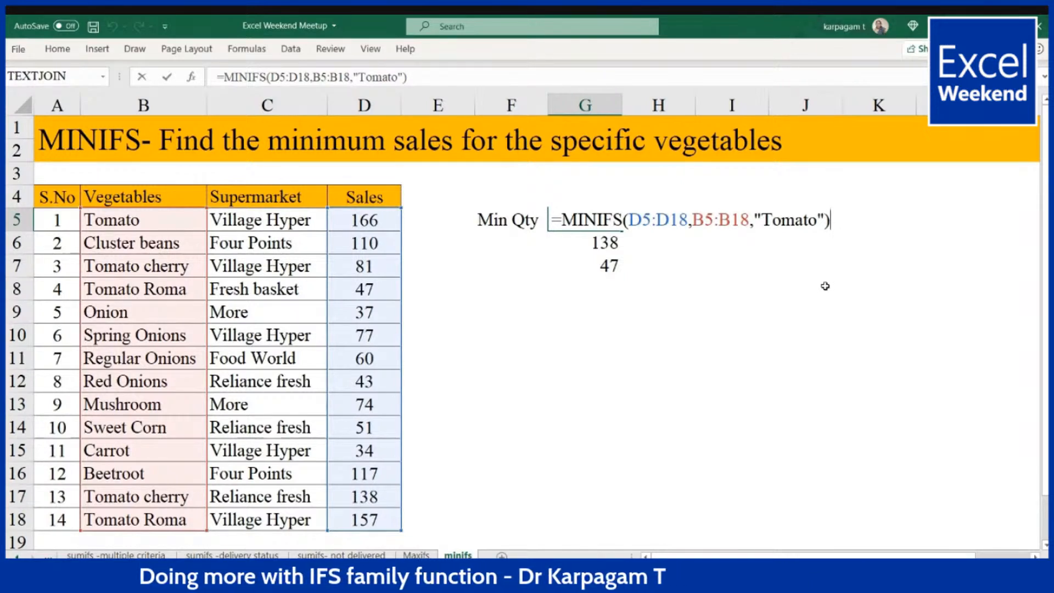
pyautogui.press('Return')
pyautogui.click(602, 263)
pyautogui.doubleClick(602, 263)
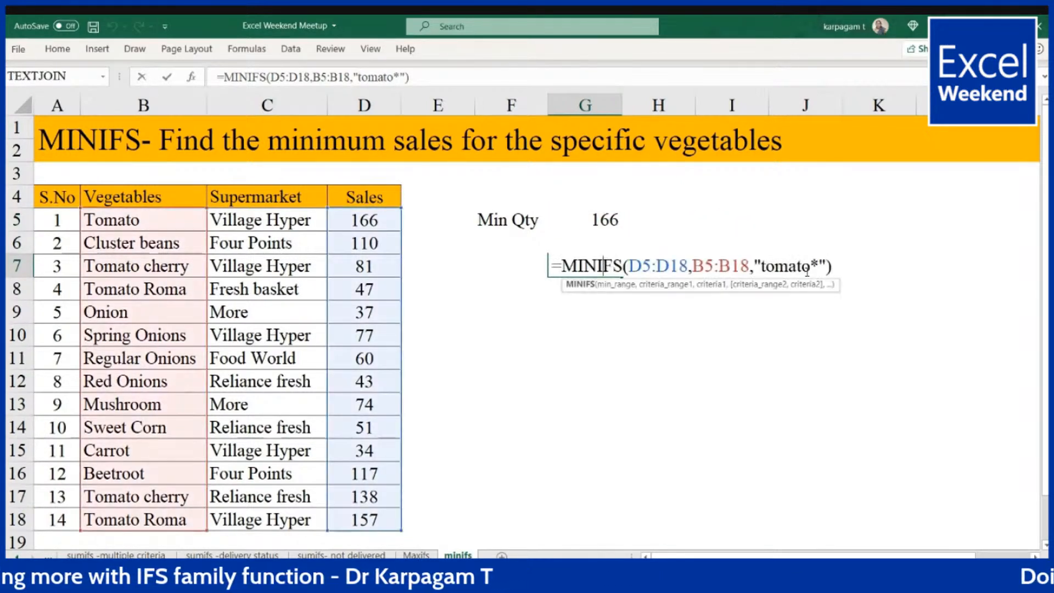
pyautogui.click(830, 267)
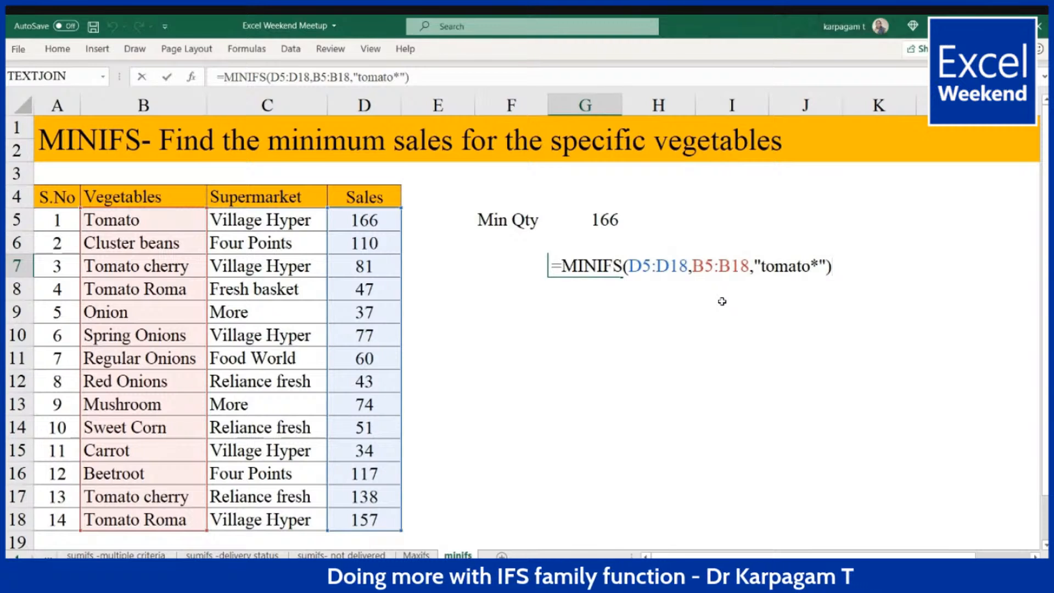
pyautogui.press('Return')
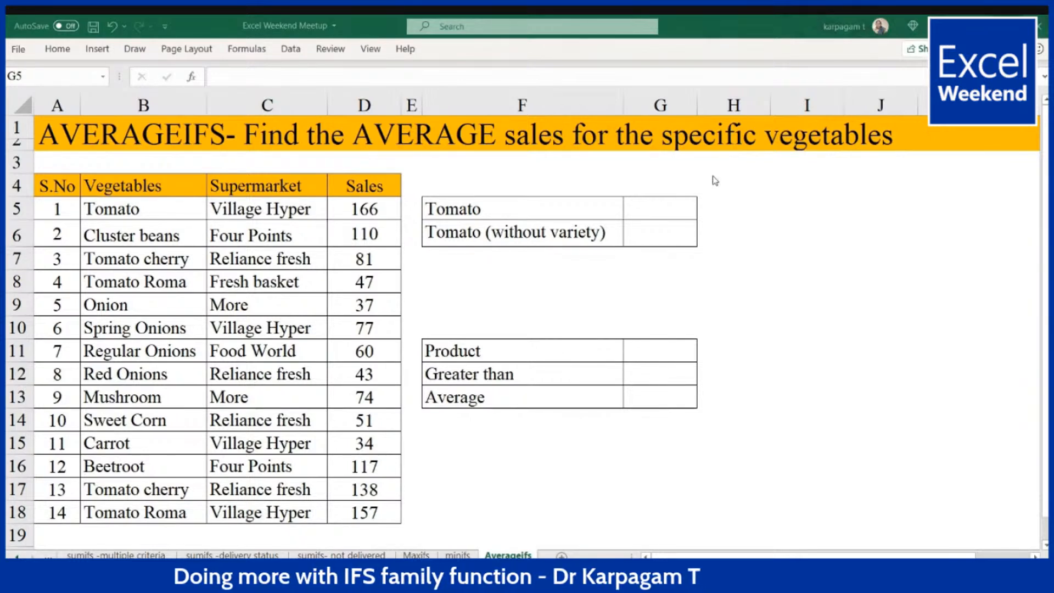
# On the Averageifs sheet, start an AVERAGEIFS formula in G5 with the Sales column D5:D18 as the average range.
pyautogui.click(664, 214)
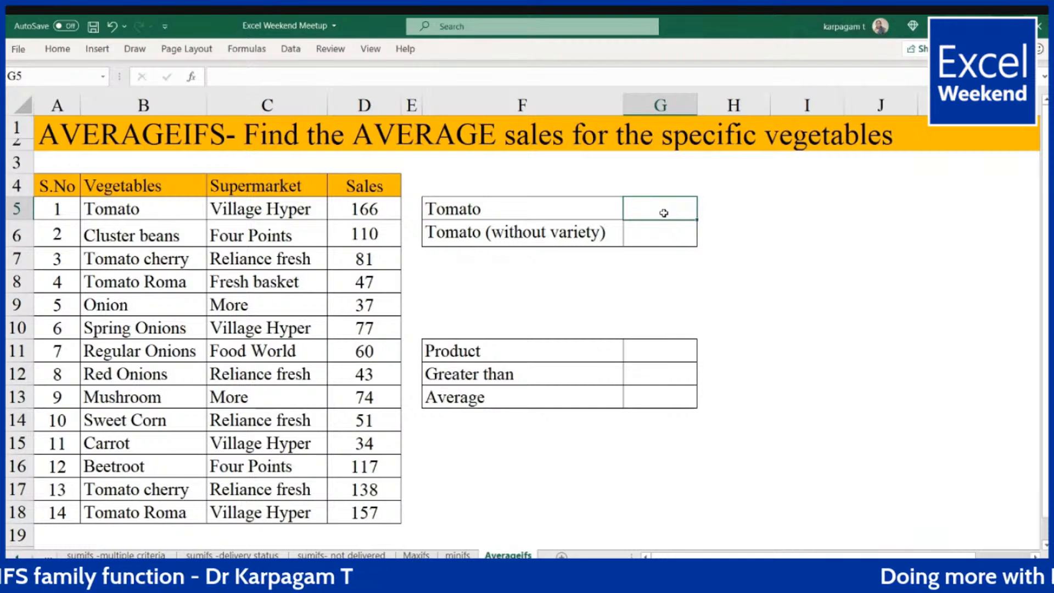
pyautogui.write('=')
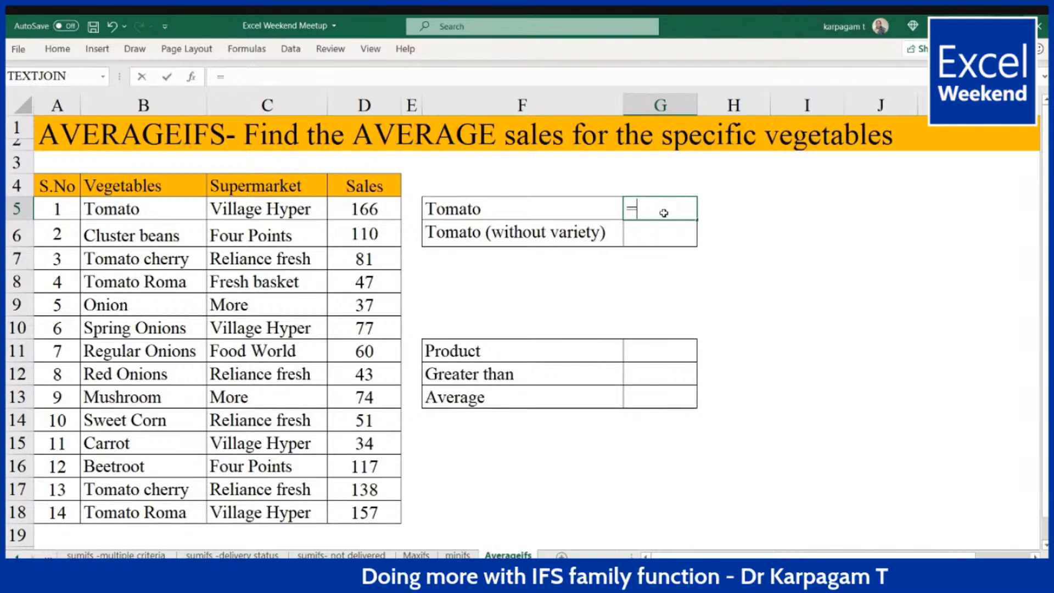
pyautogui.write('ave')
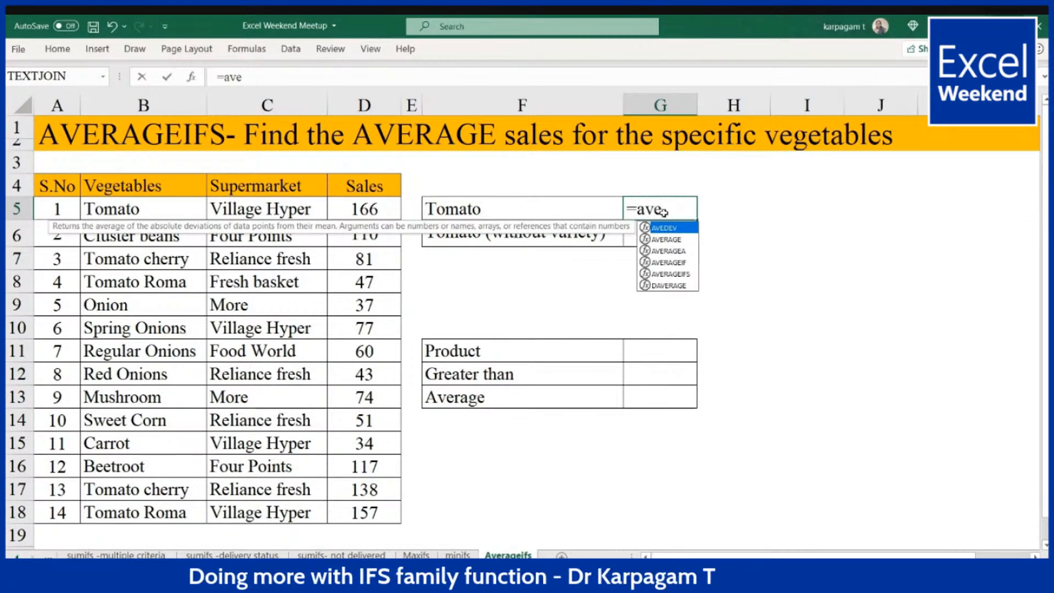
pyautogui.write('r')
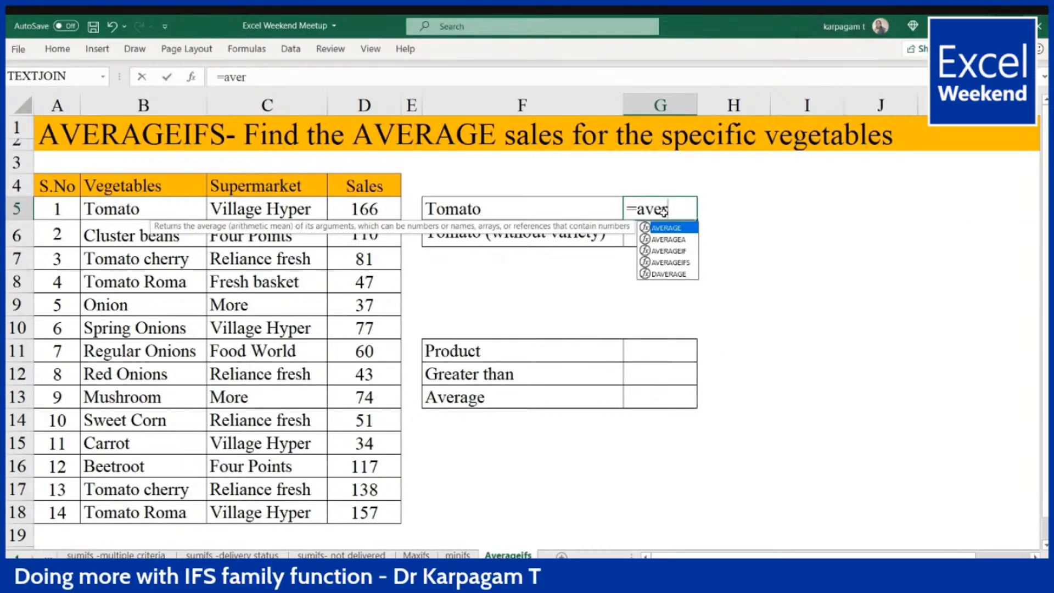
pyautogui.press('Down')
pyautogui.press('Down')
pyautogui.press('Down')
pyautogui.press('Tab')
pyautogui.moveTo(367, 211); pyautogui.dragTo(366, 512)
pyautogui.write(',')
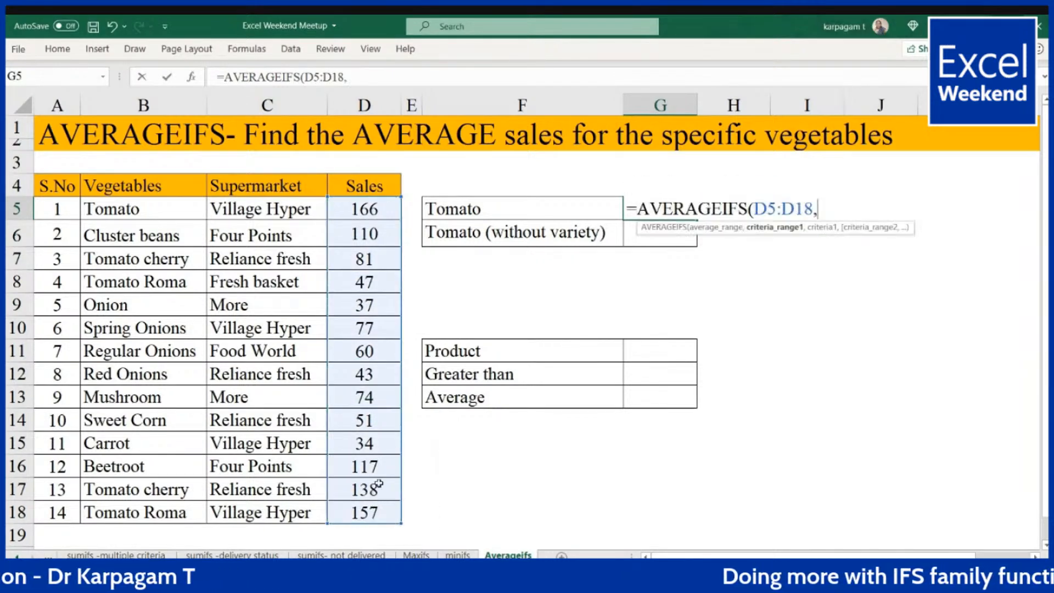
# Add the vegetables range B5:B18 with the criterion "Tomato Cherry" to the G5 AVERAGEIFS formula.
pyautogui.moveTo(160, 211); pyautogui.dragTo(160, 510)
pyautogui.write(',')
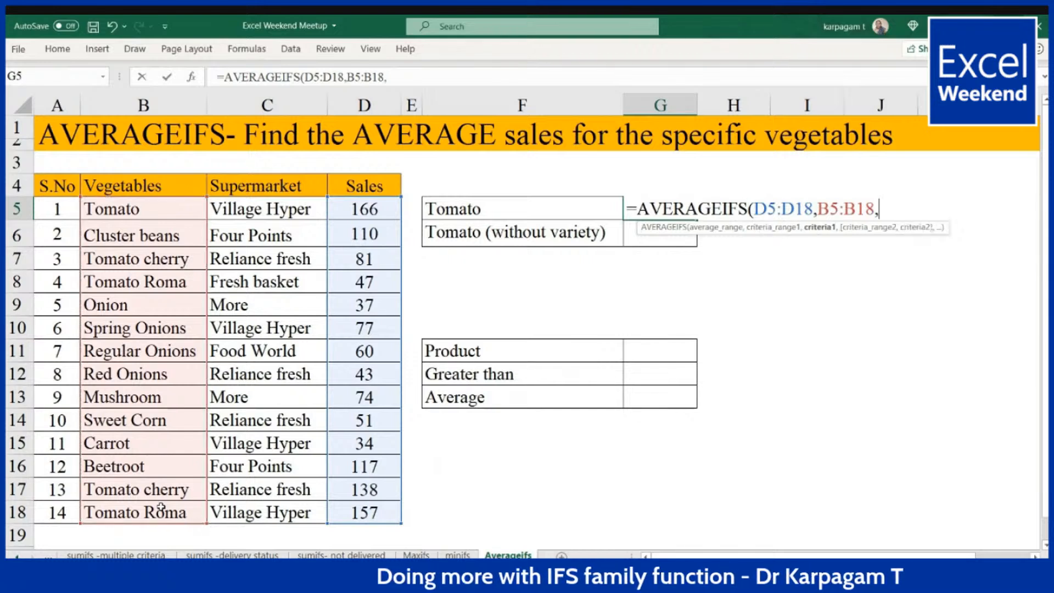
pyautogui.write('"T')
pyautogui.press('BackSpace')
pyautogui.write('Tomato Cherry",')
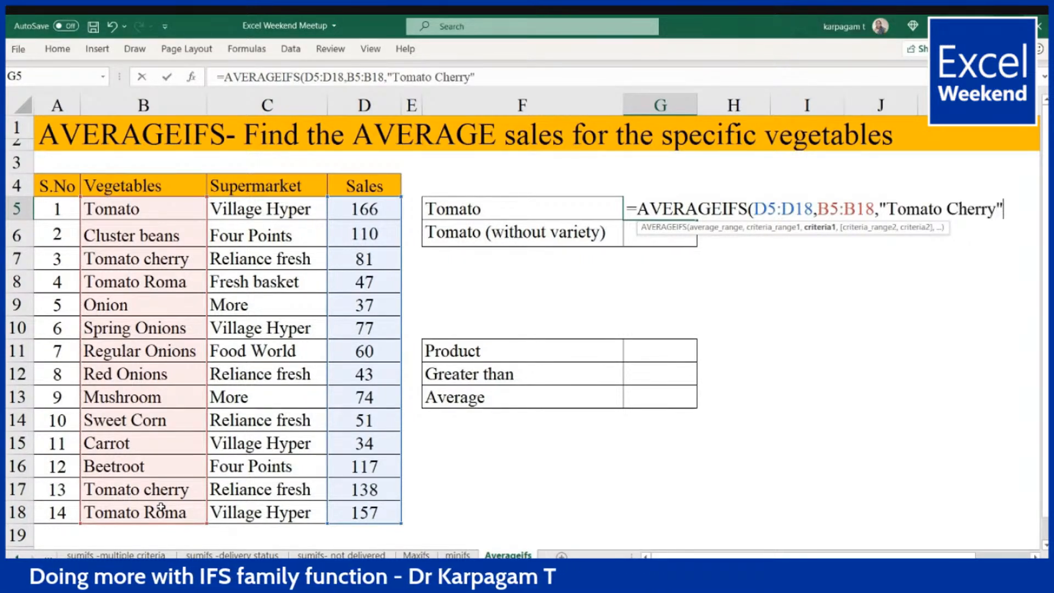
# Finish the G5 AVERAGEIFS formula with supermarket range C5:C18 and the criterion "Reliance Fresh".
pyautogui.moveTo(247, 211); pyautogui.dragTo(271, 512)
pyautogui.write(',"')
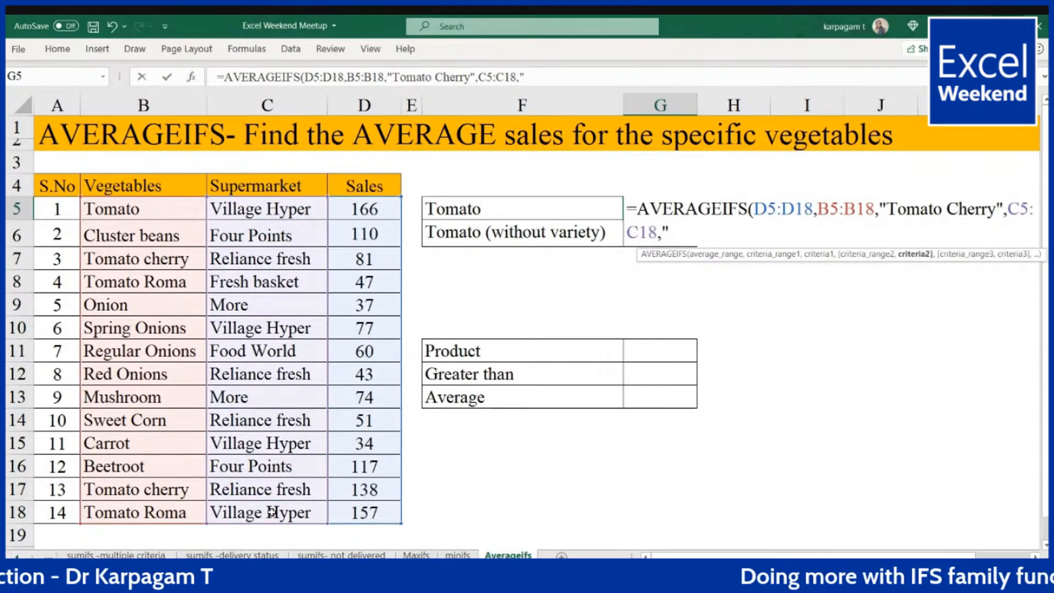
pyautogui.write('Reliance Fresh")')
pyautogui.press('Return')
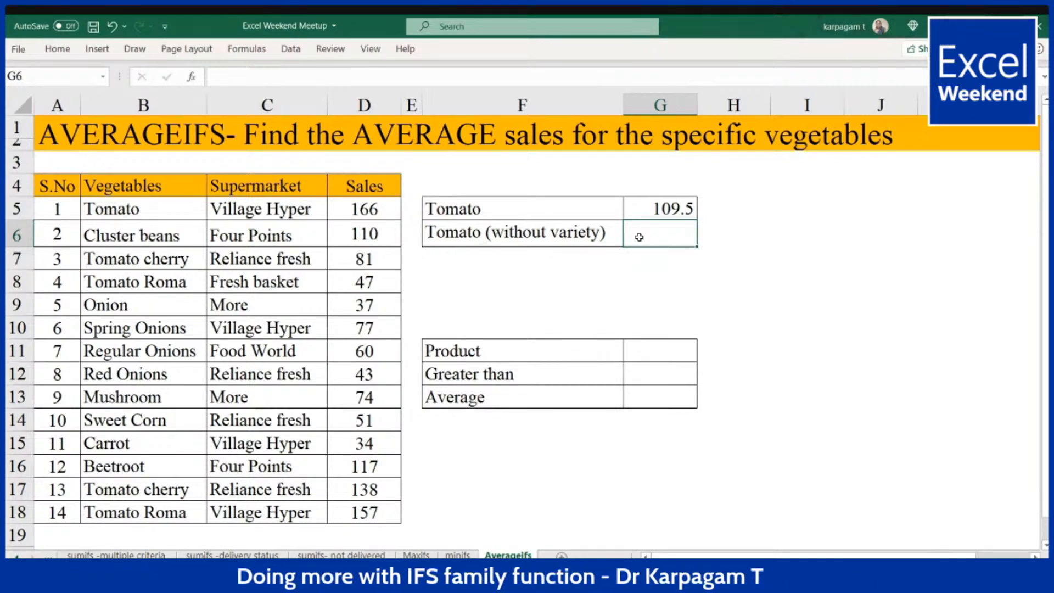
# Start an AVERAGEIFS formula in G6 for Tomato (without variety), using D5:D18 as the average range.
pyautogui.write('=aver')
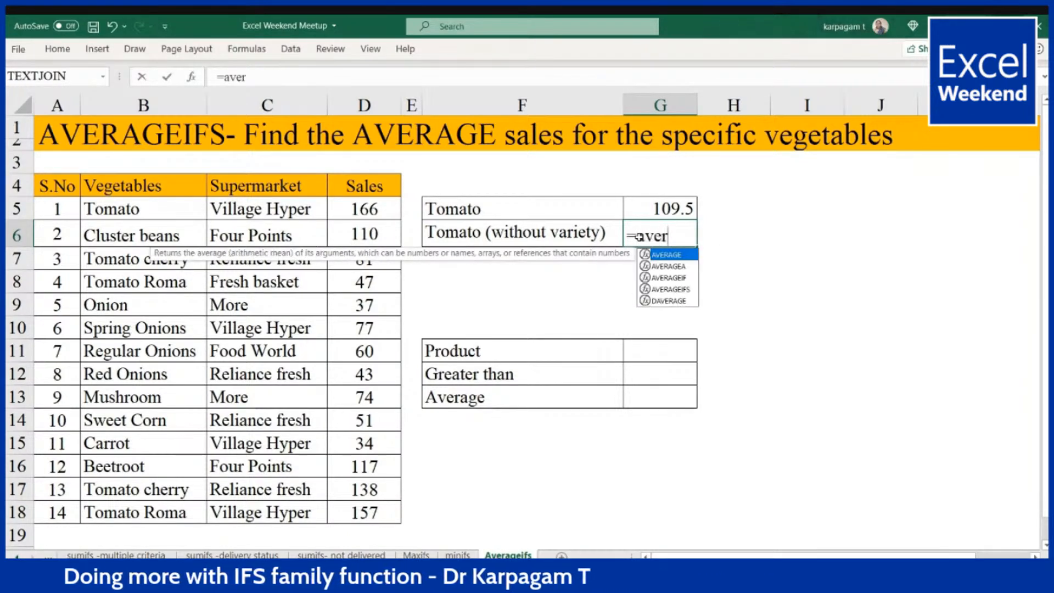
pyautogui.press('Down')
pyautogui.press('Down')
pyautogui.press('Down')
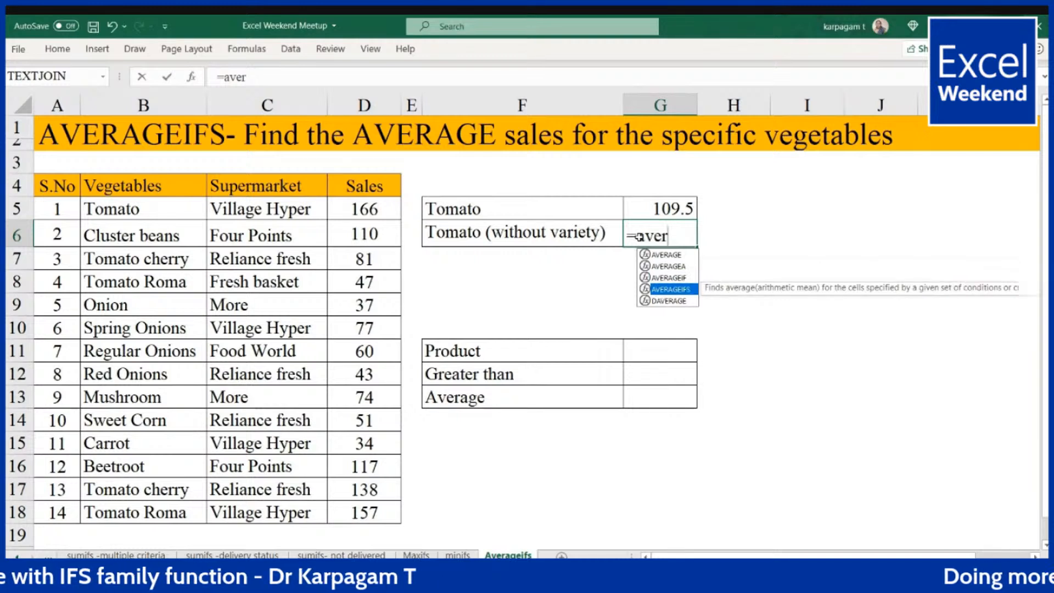
pyautogui.press('Tab')
pyautogui.moveTo(365, 209); pyautogui.dragTo(357, 517)
pyautogui.write(',')
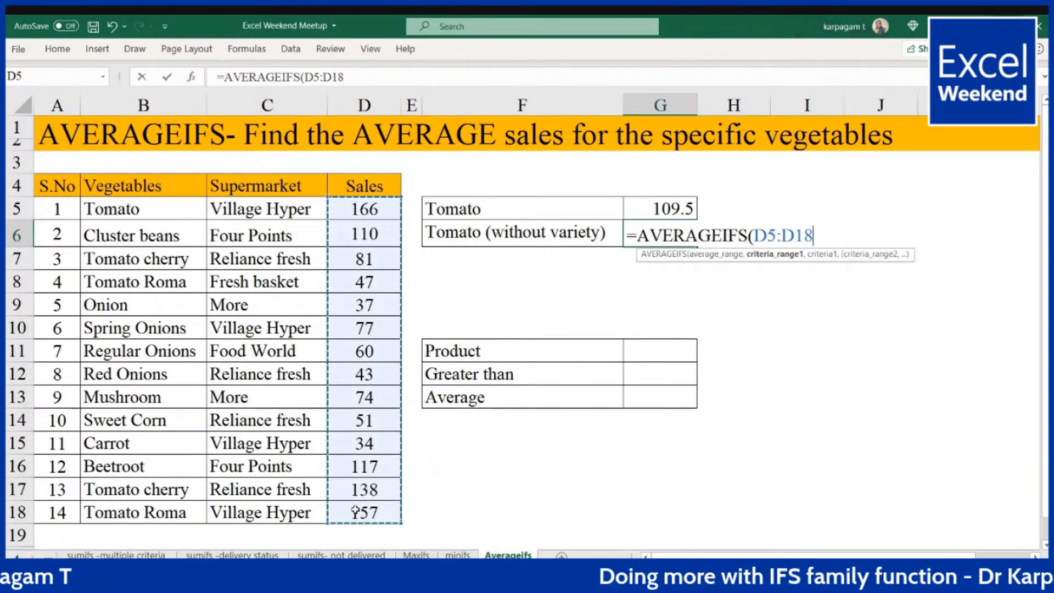
# Complete the G6 AVERAGEIFS formula with vegetables range B5:B18 and the wildcard criterion "Tomato*".
pyautogui.moveTo(161, 208); pyautogui.dragTo(168, 501)
pyautogui.write(',')
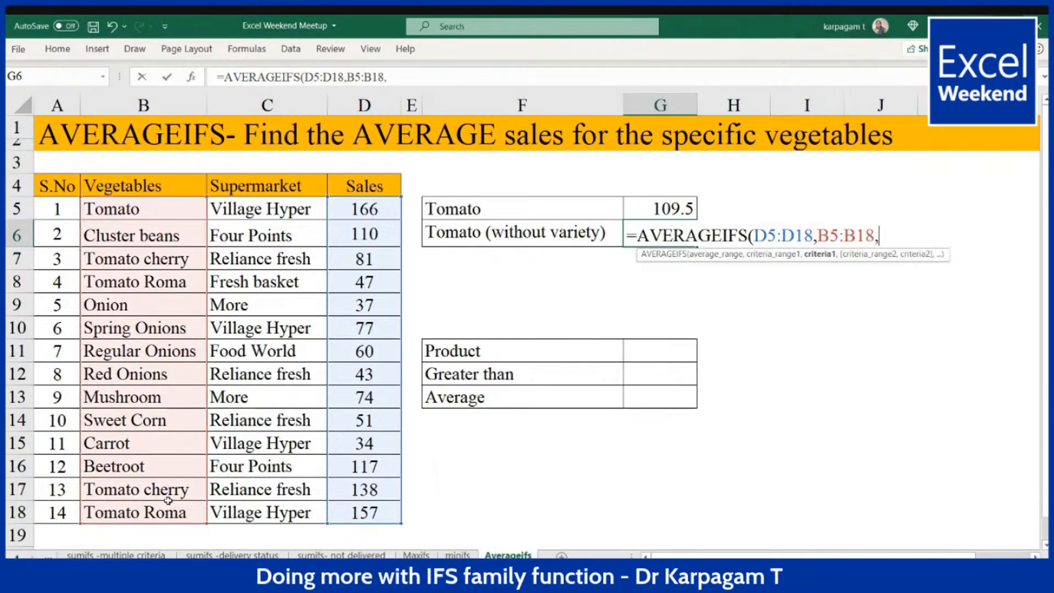
pyautogui.write('"Tomato*')
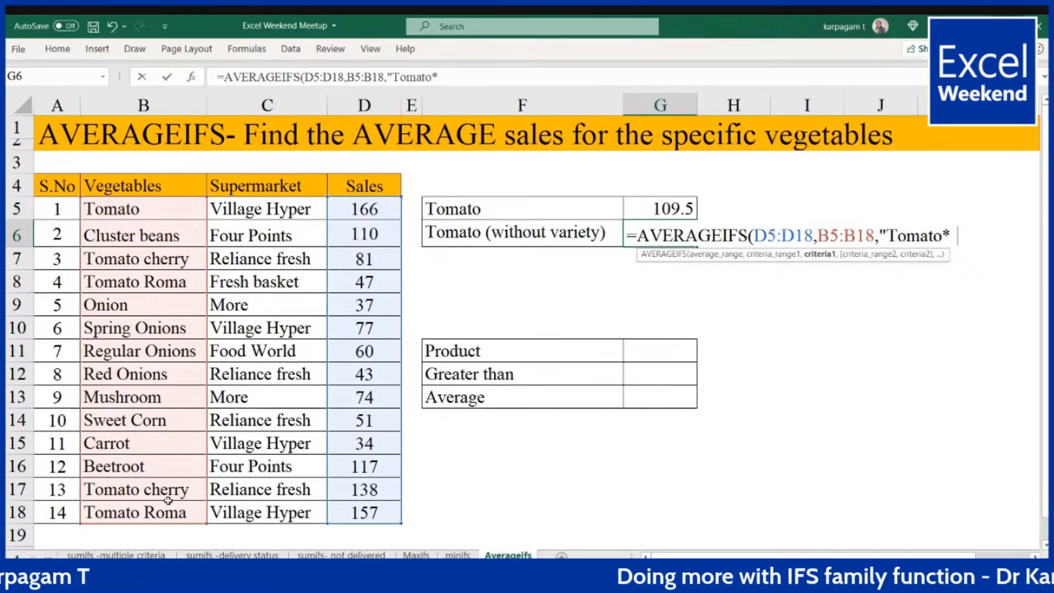
pyautogui.write(' )')
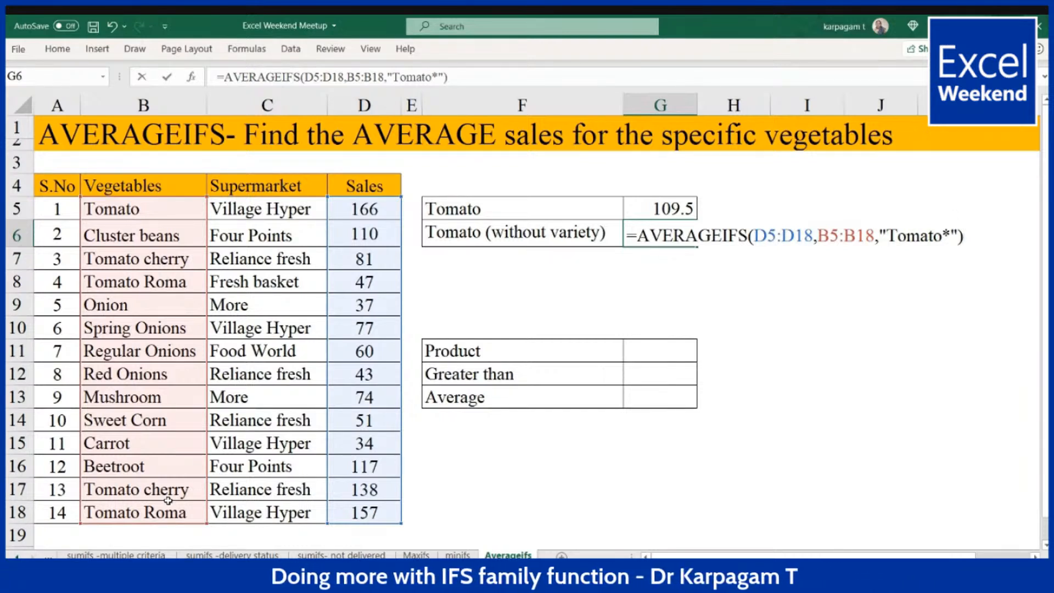
pyautogui.press('Return')
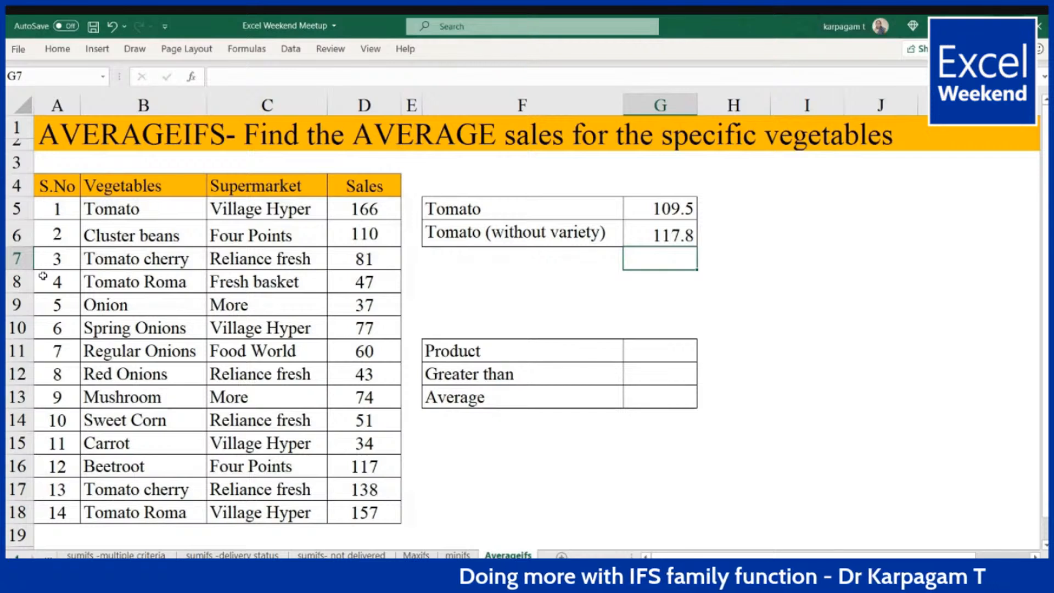
# Enter Tomato as the product in G11 and >100 as the Greater than criterion in G12.
pyautogui.click(649, 352)
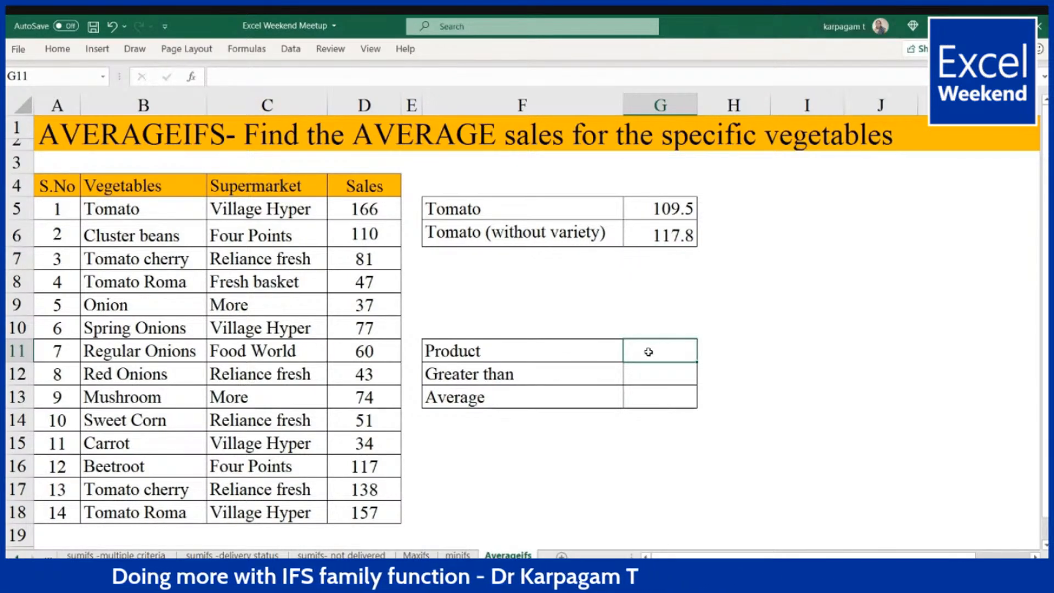
pyautogui.write('Tomato')
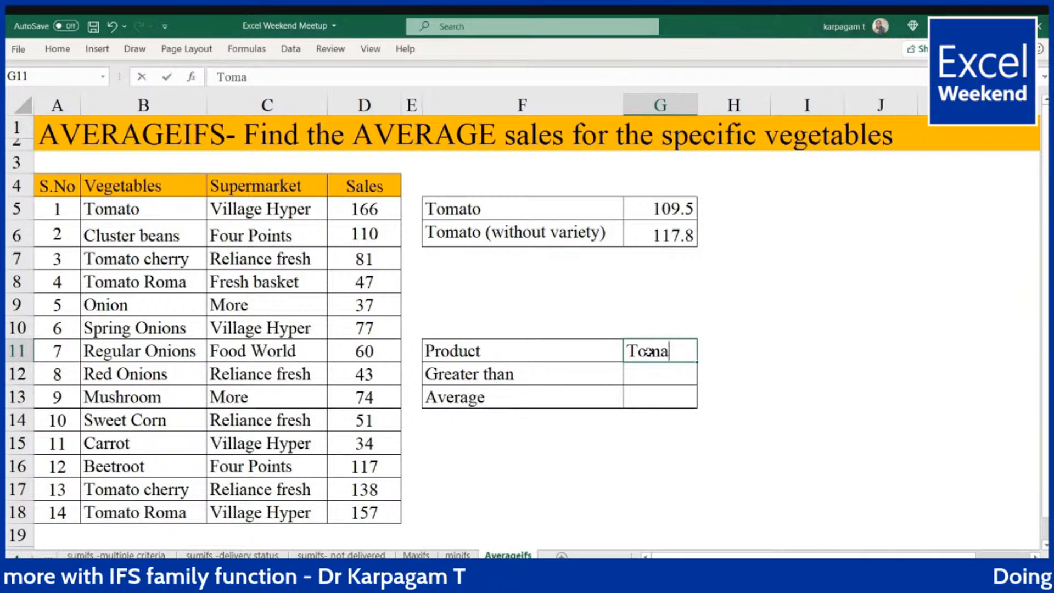
pyautogui.click(654, 381)
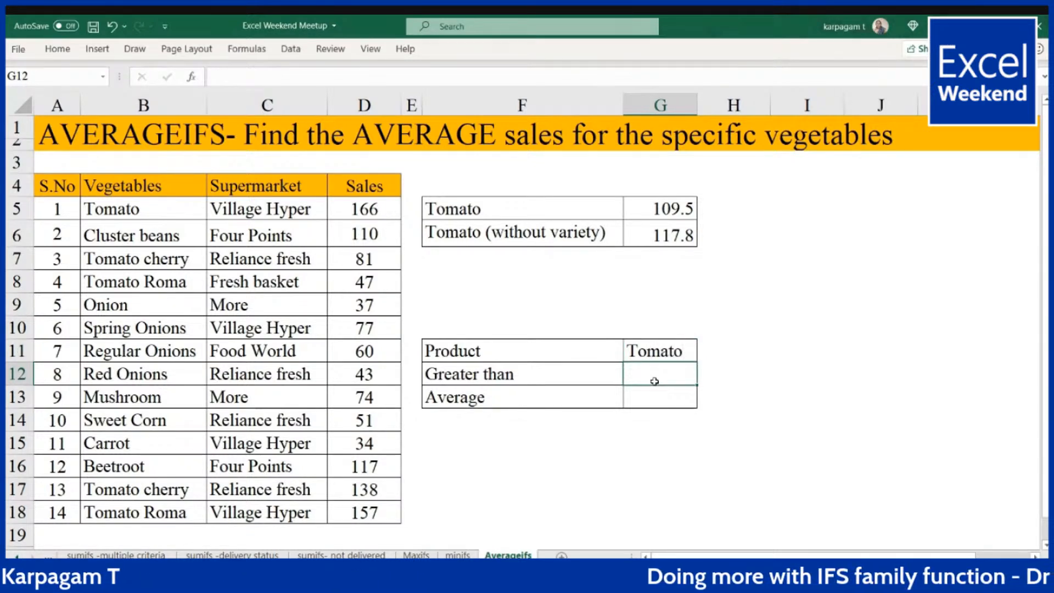
pyautogui.write('>100')
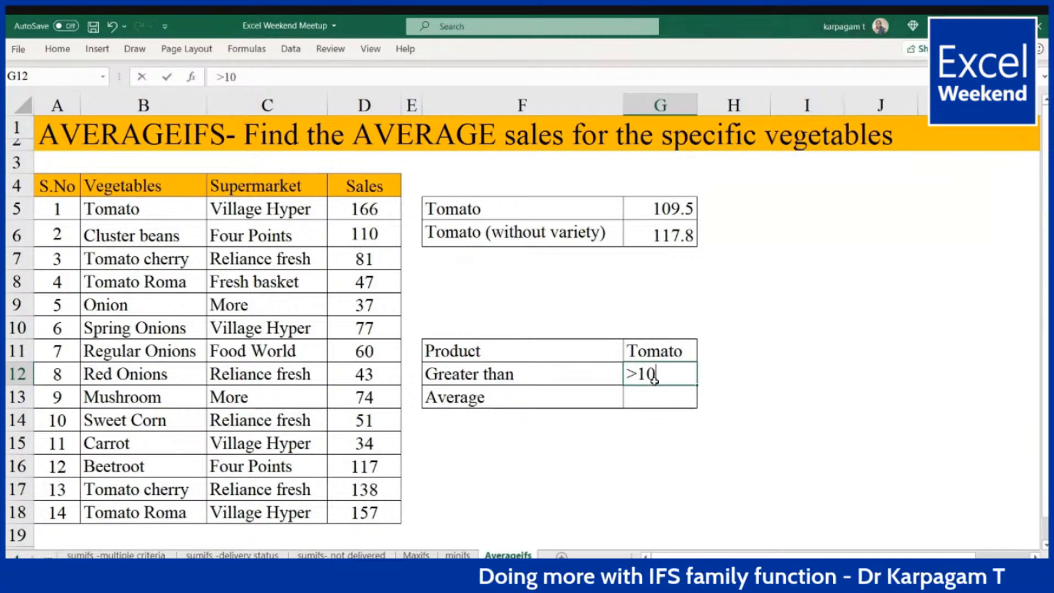
# Start an AVERAGEIFS formula in the Average cell G13 with the Sales column D5:D18 as the average range.
pyautogui.click(645, 402)
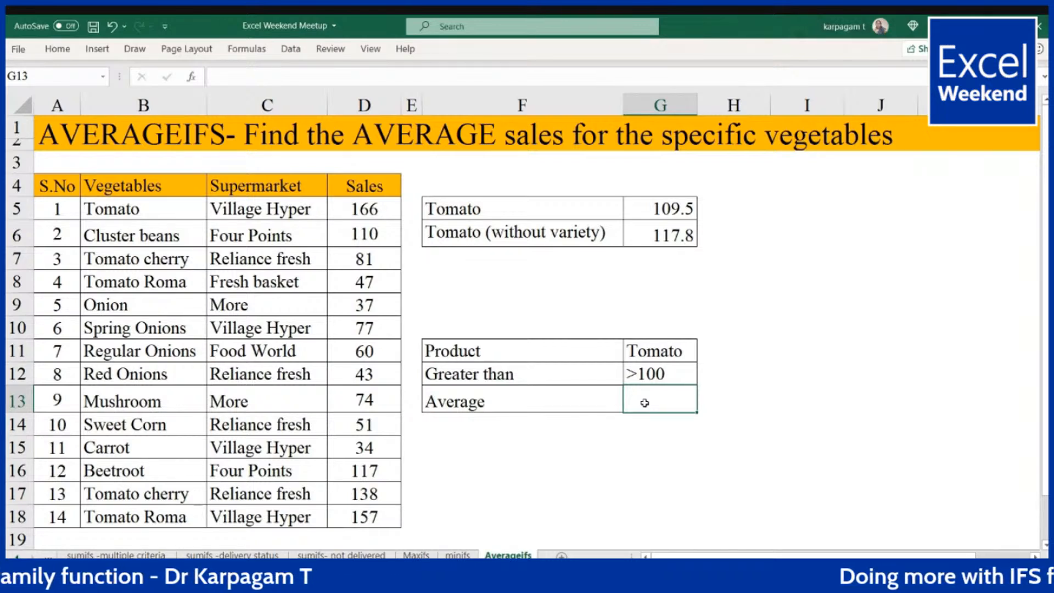
pyautogui.write('=')
pyautogui.press('BackSpace')
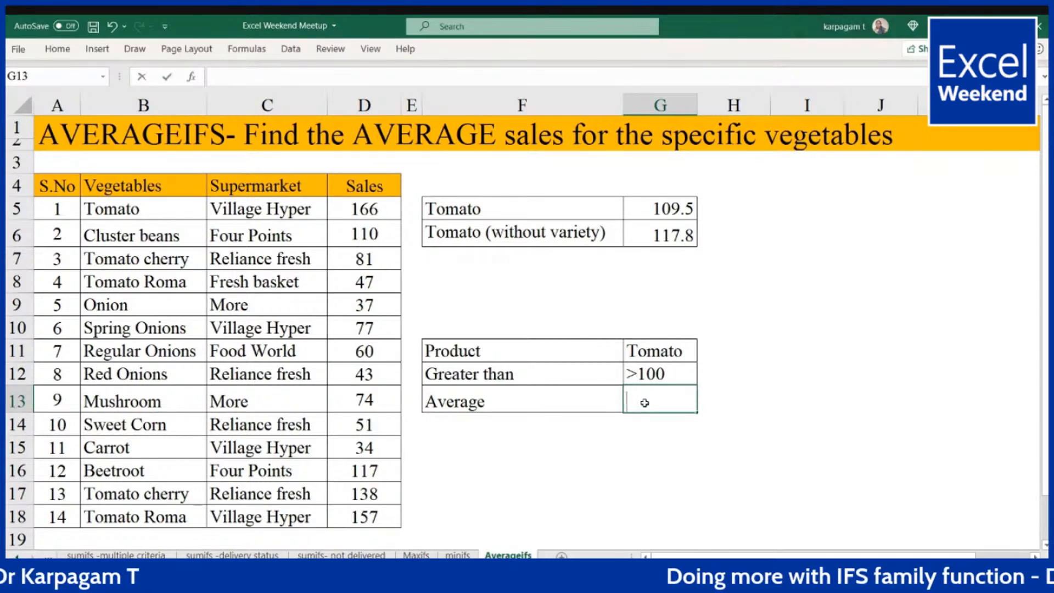
pyautogui.write('=a')
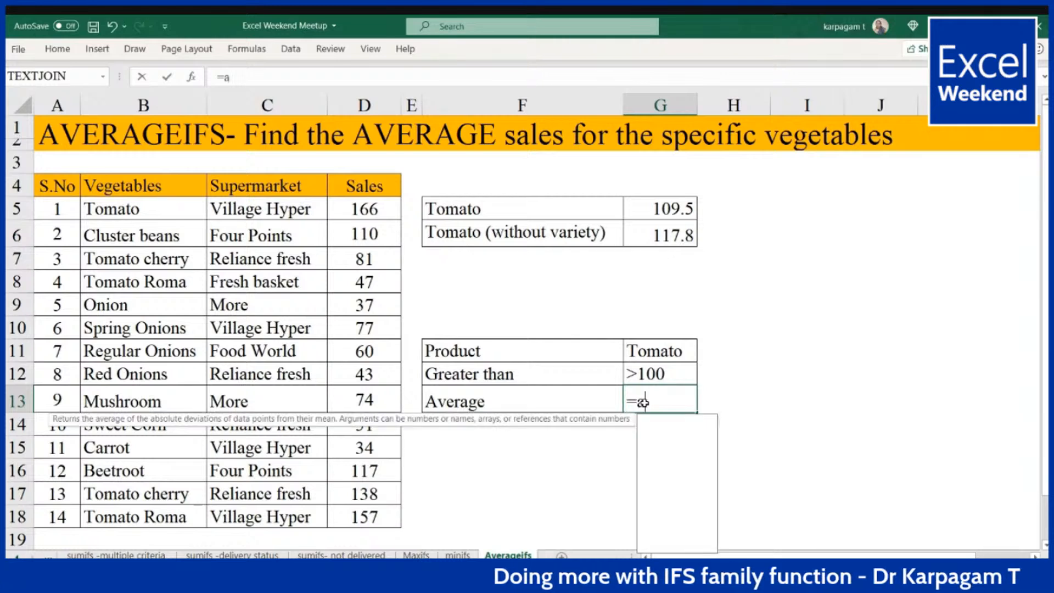
pyautogui.write('verageifs(')
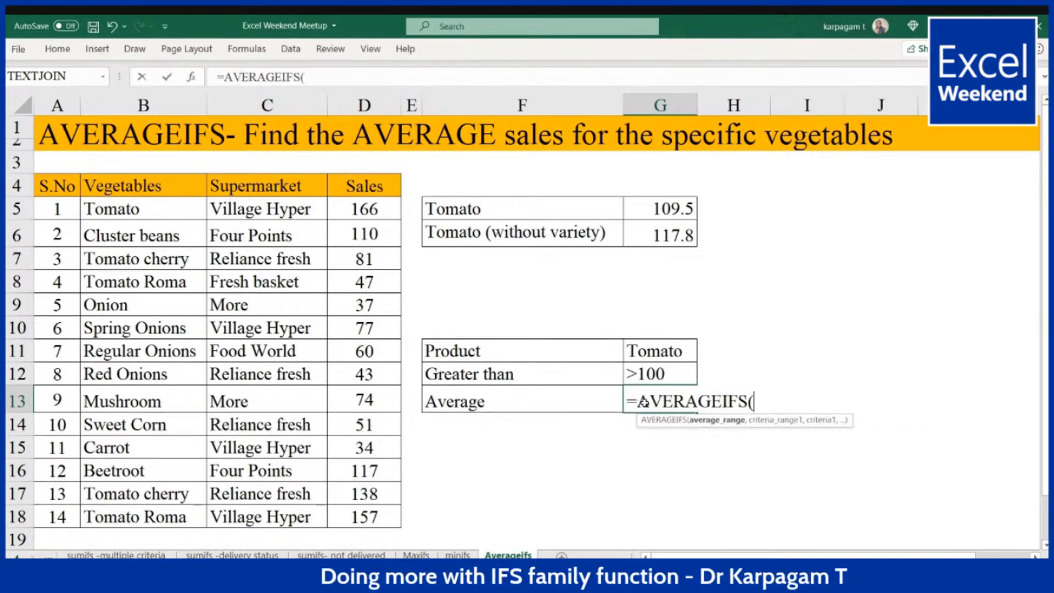
pyautogui.moveTo(364, 209); pyautogui.dragTo(371, 516)
pyautogui.write(',')
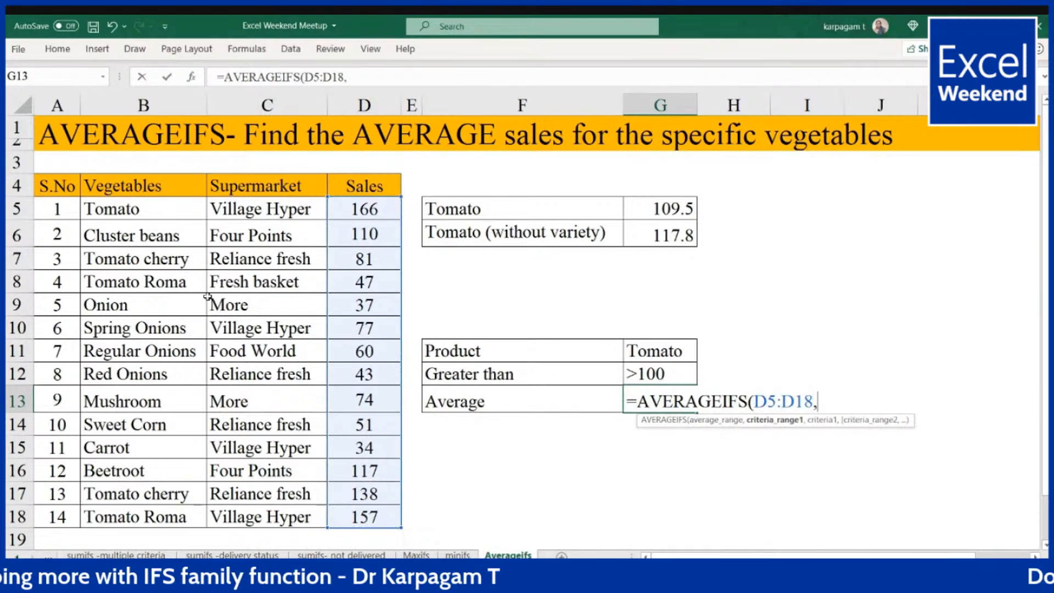
# Add the vegetables range B5:B18 with the wildcard criterion "Tomato*" to the G13 AVERAGEIFS formula.
pyautogui.moveTo(135, 209); pyautogui.dragTo(137, 516)
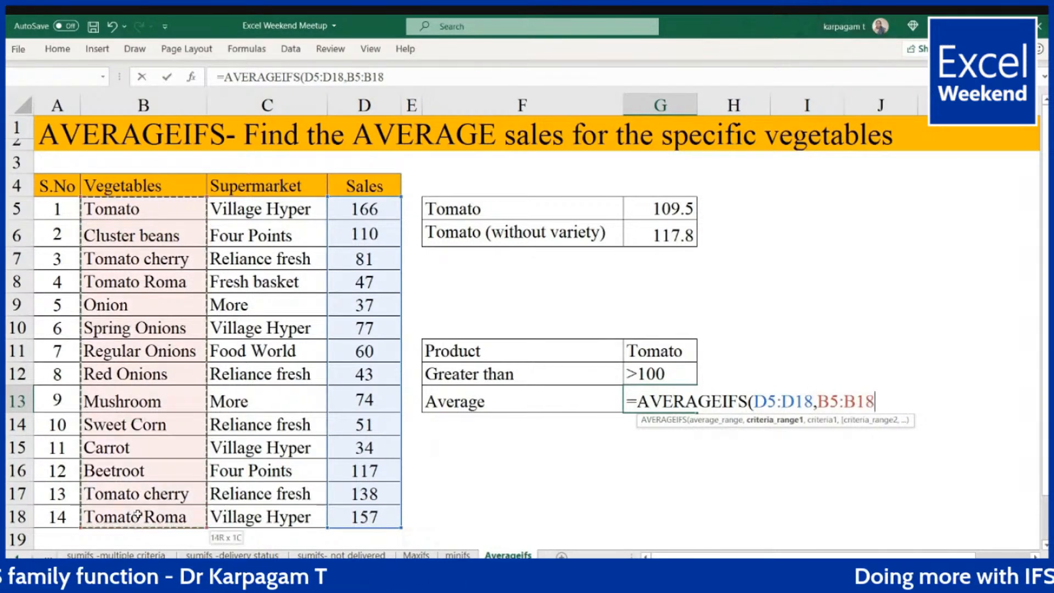
pyautogui.write(',')
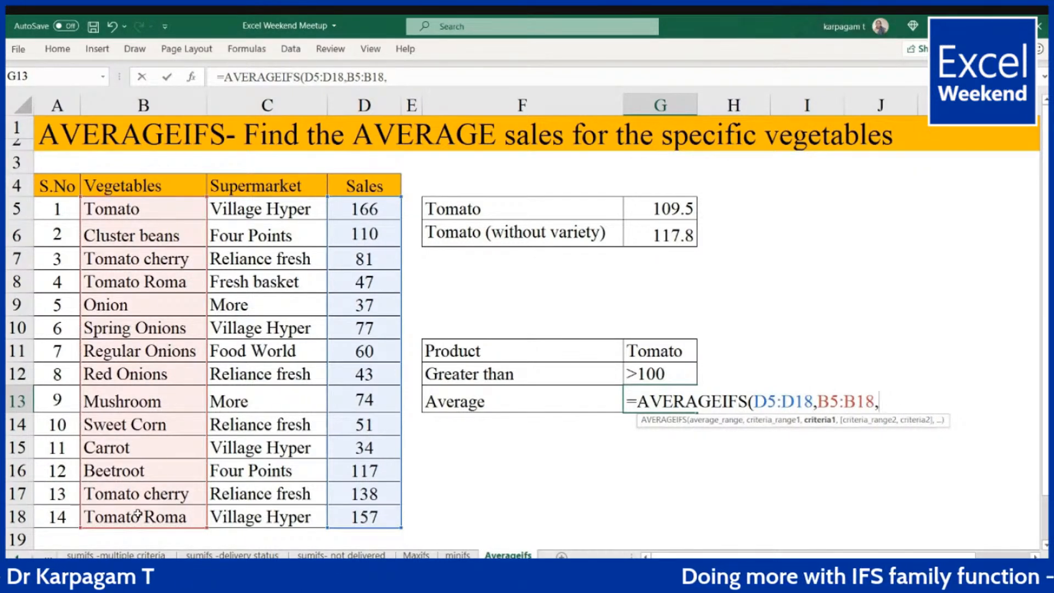
pyautogui.write('"Tomato')
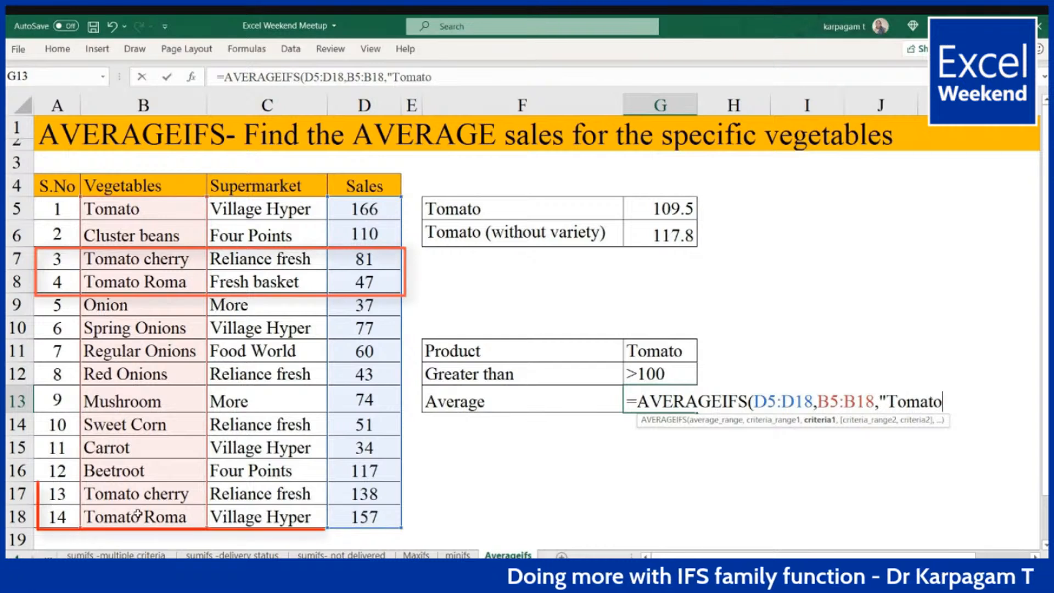
pyautogui.write('*')
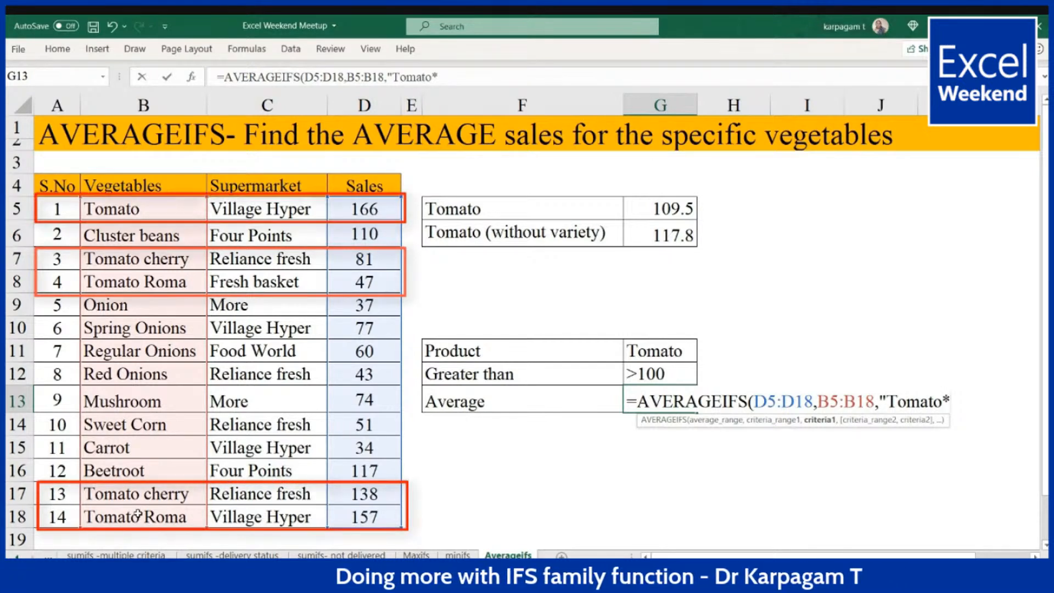
pyautogui.write('"')
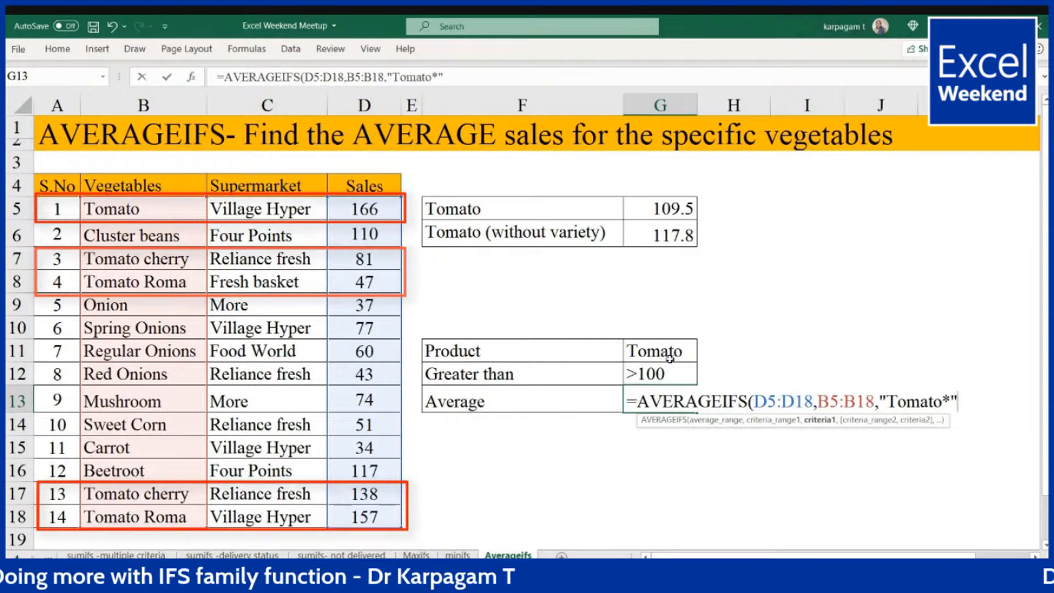
pyautogui.write(',')
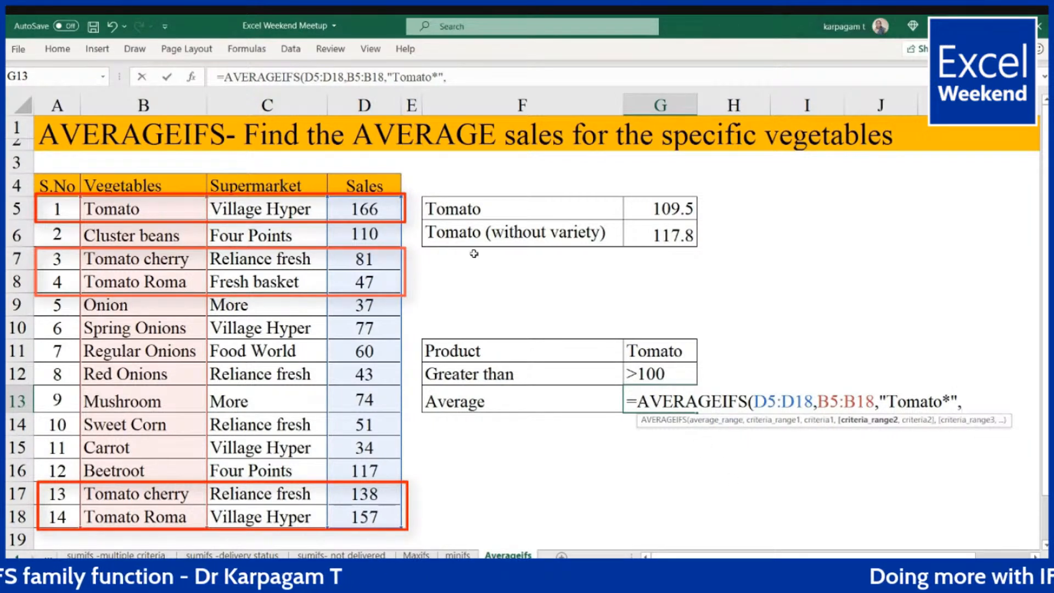
# Finish the G13 AVERAGEIFS formula with Sales range D5:D18 and cell G12 as the second criterion.
pyautogui.moveTo(373, 207); pyautogui.dragTo(373, 516)
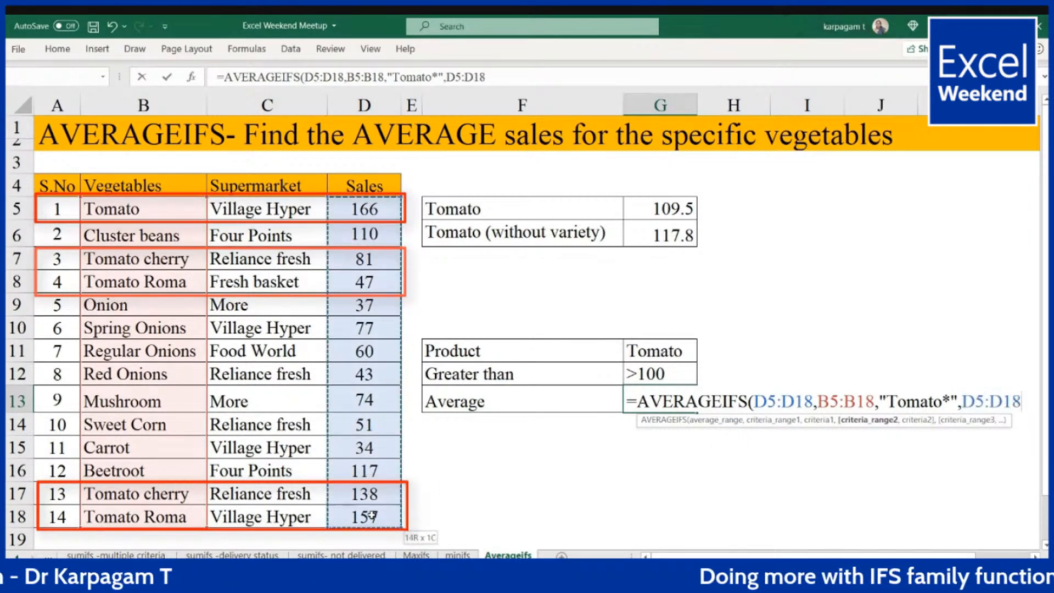
pyautogui.write(',')
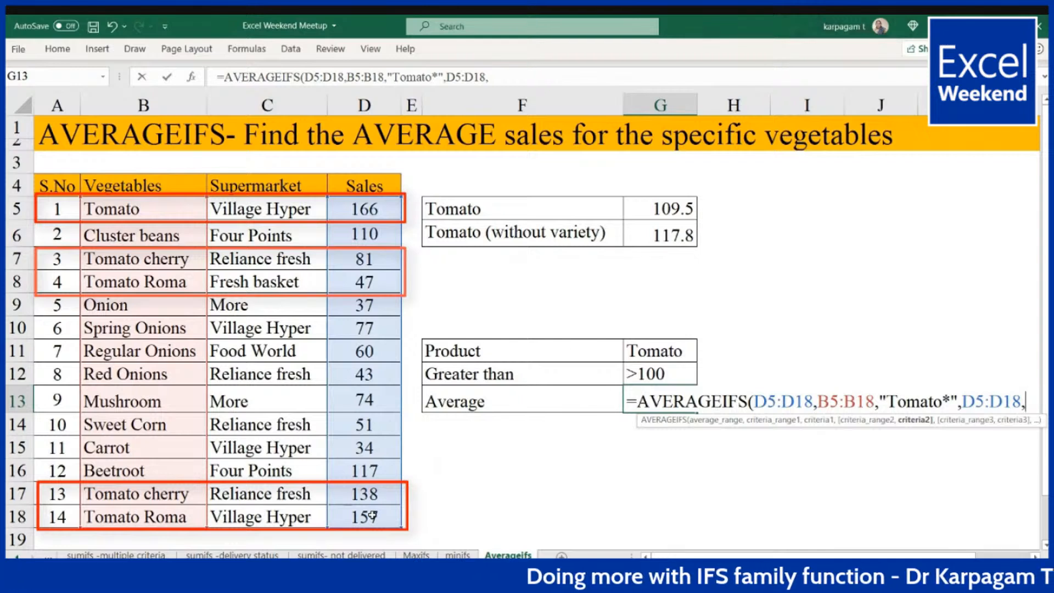
pyautogui.write('"')
pyautogui.press('BackSpace')
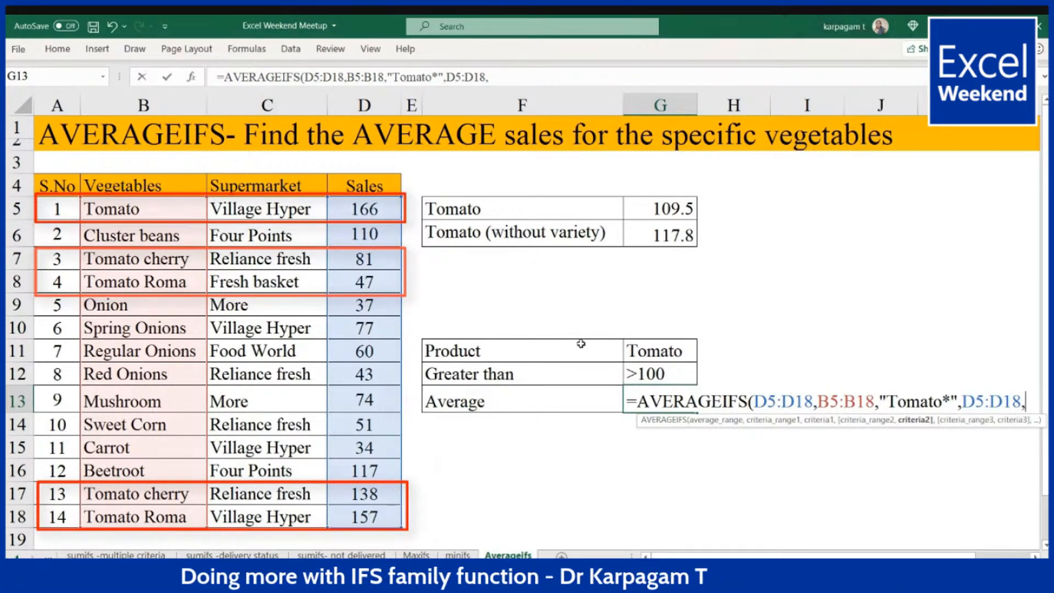
pyautogui.click(675, 364)
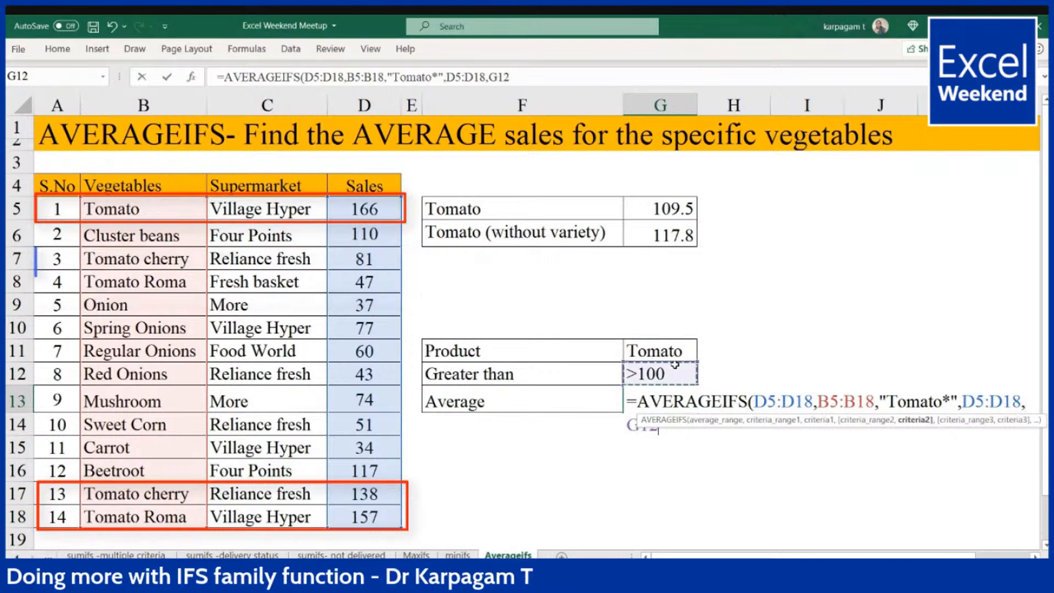
pyautogui.write(')')
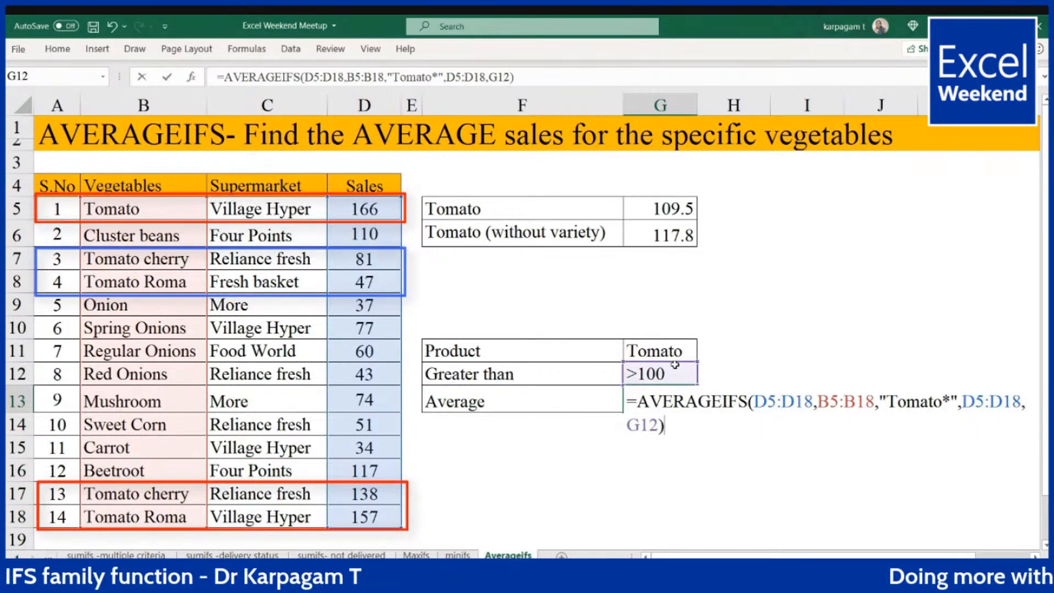
pyautogui.press('Return')
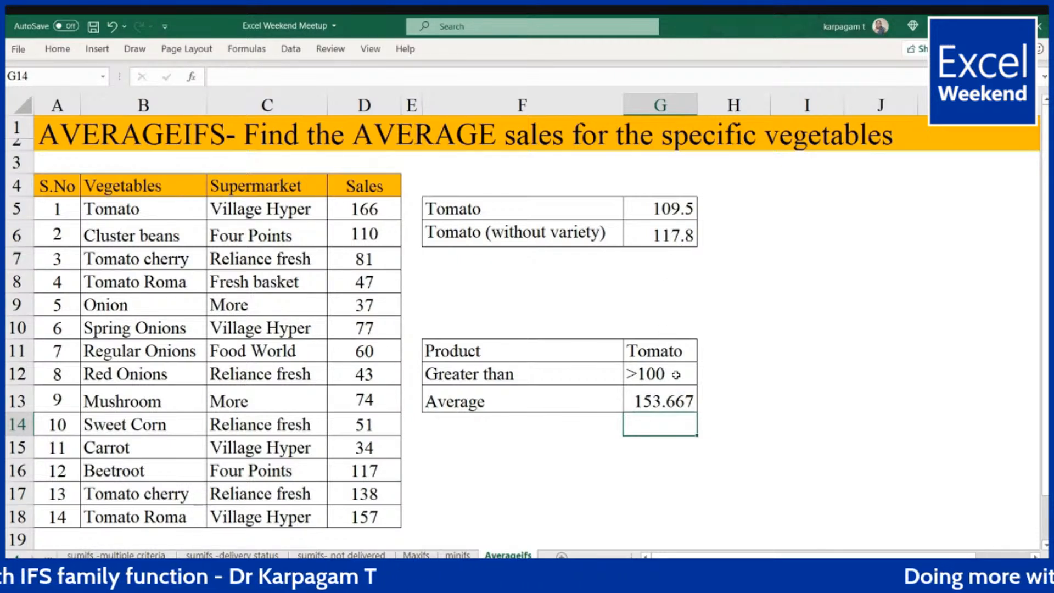
# Replace the sales criterion in G12 with <100.
pyautogui.hotkey('ctrl', 'z')
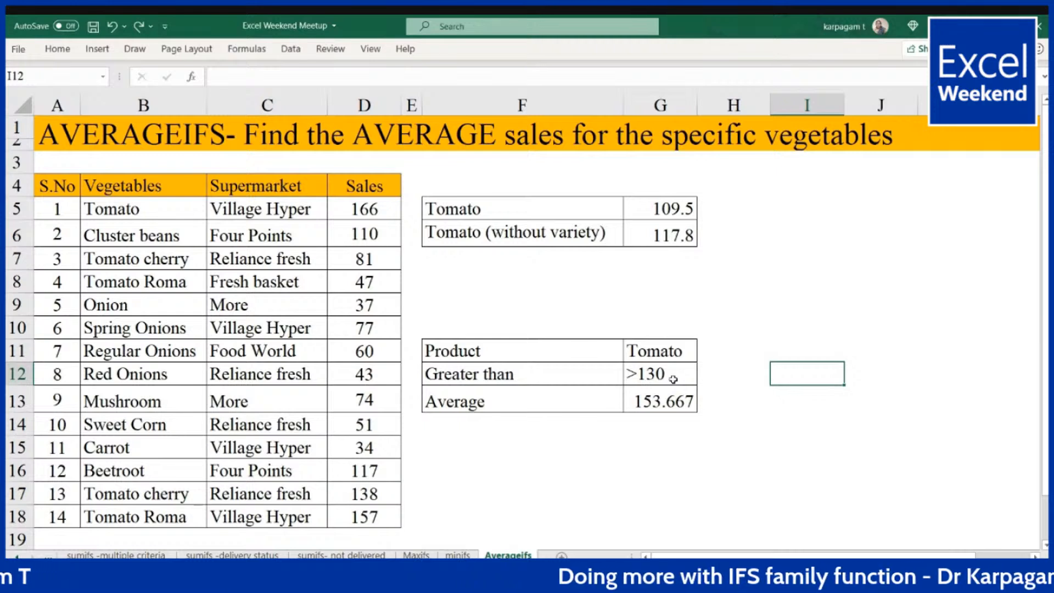
pyautogui.click(673, 379)
pyautogui.press('BackSpace')
pyautogui.write('<')
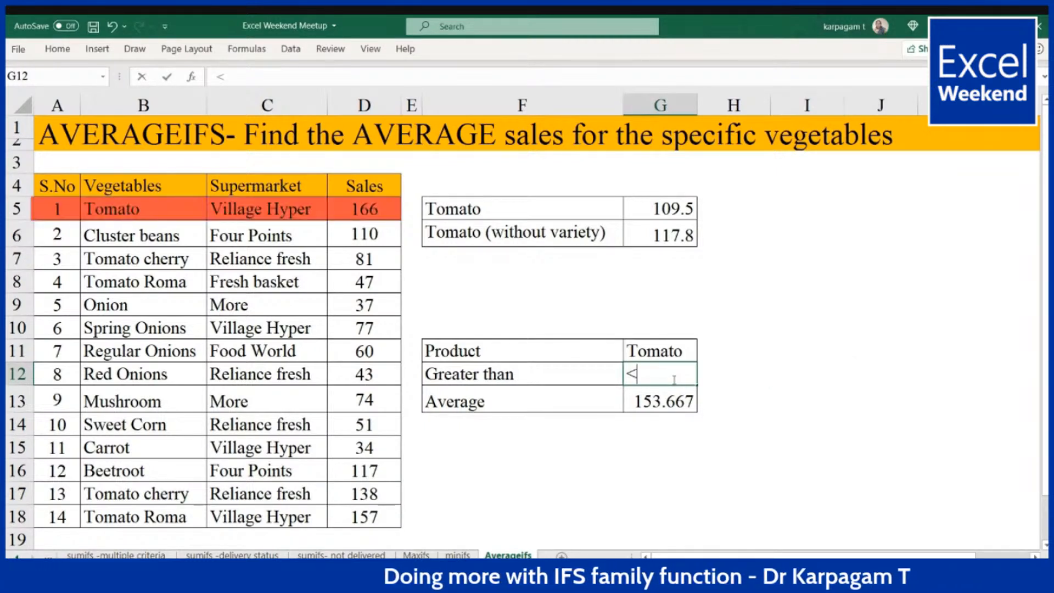
pyautogui.write('100')
pyautogui.press('Return')
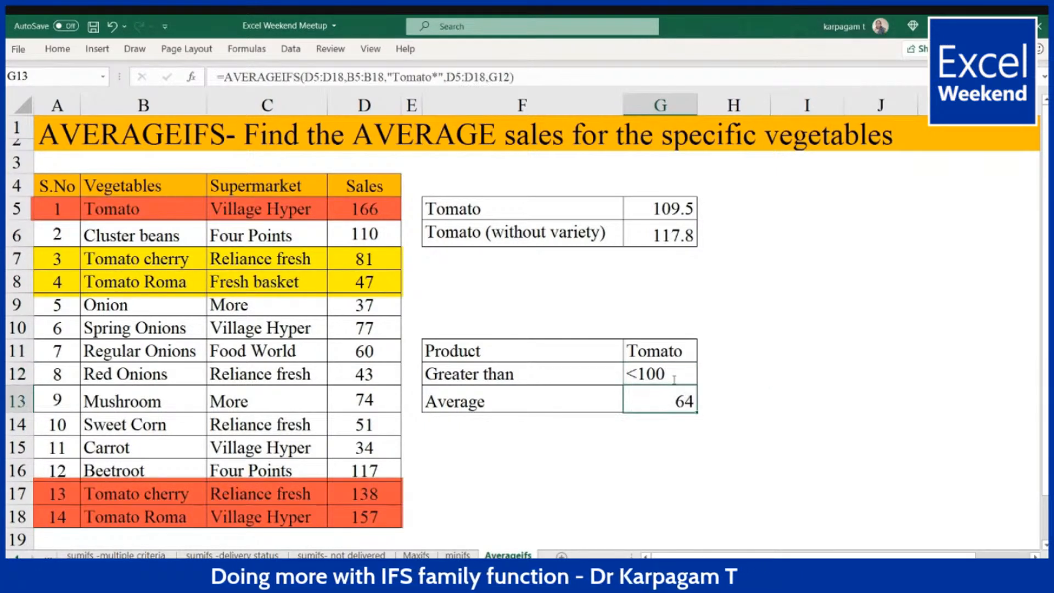